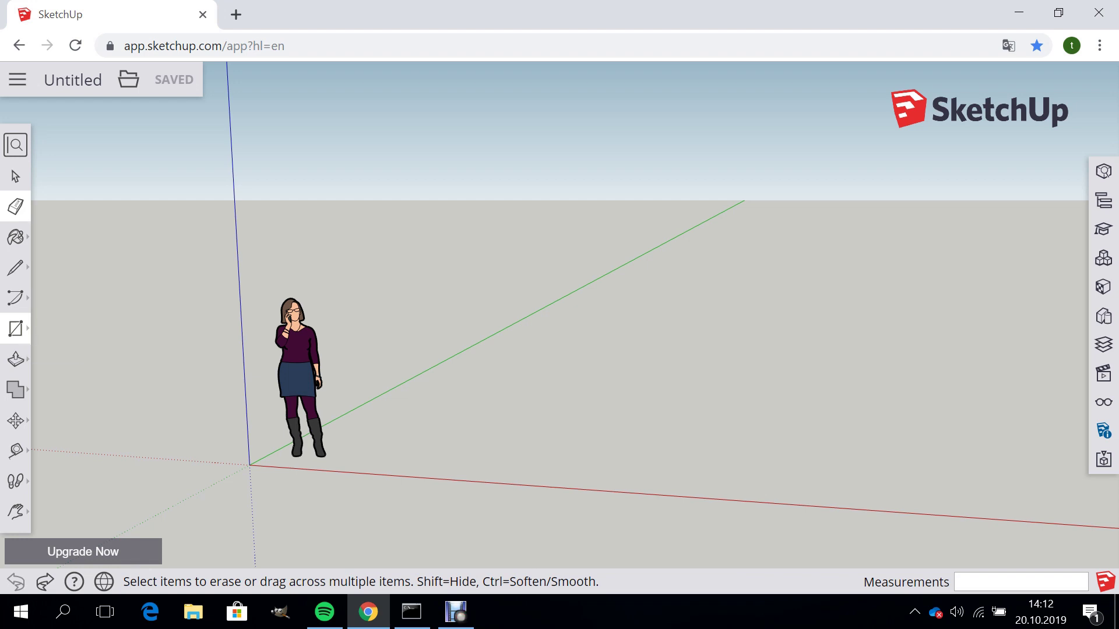
- Draw a 2.44 m × 5.60 m rectangle on the ground right of the scale figure
left_click(15, 328)
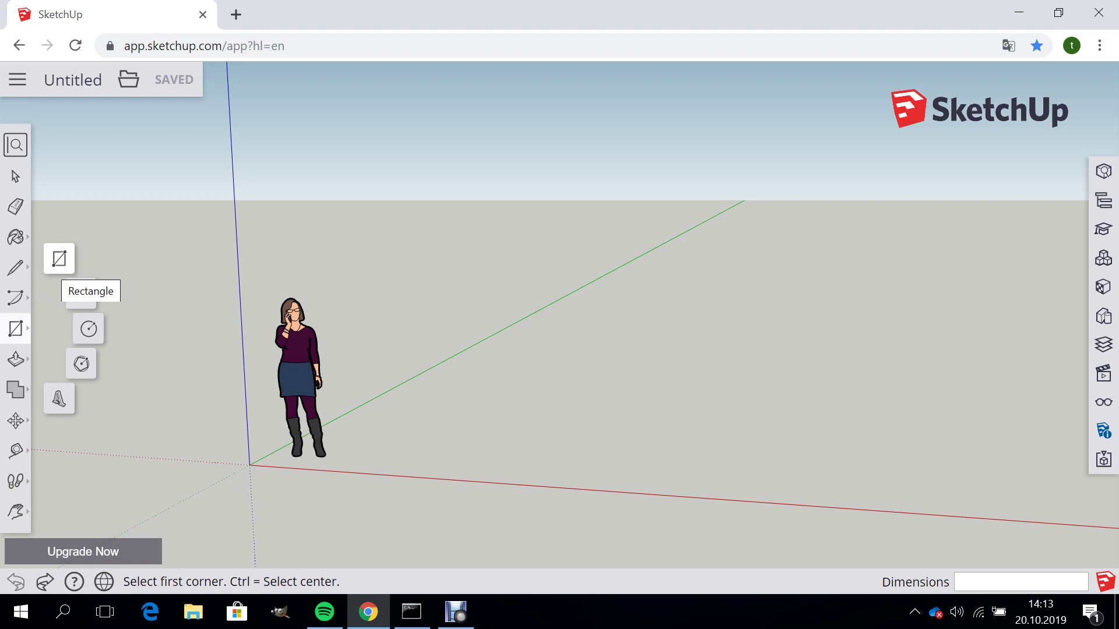
left_click(59, 258)
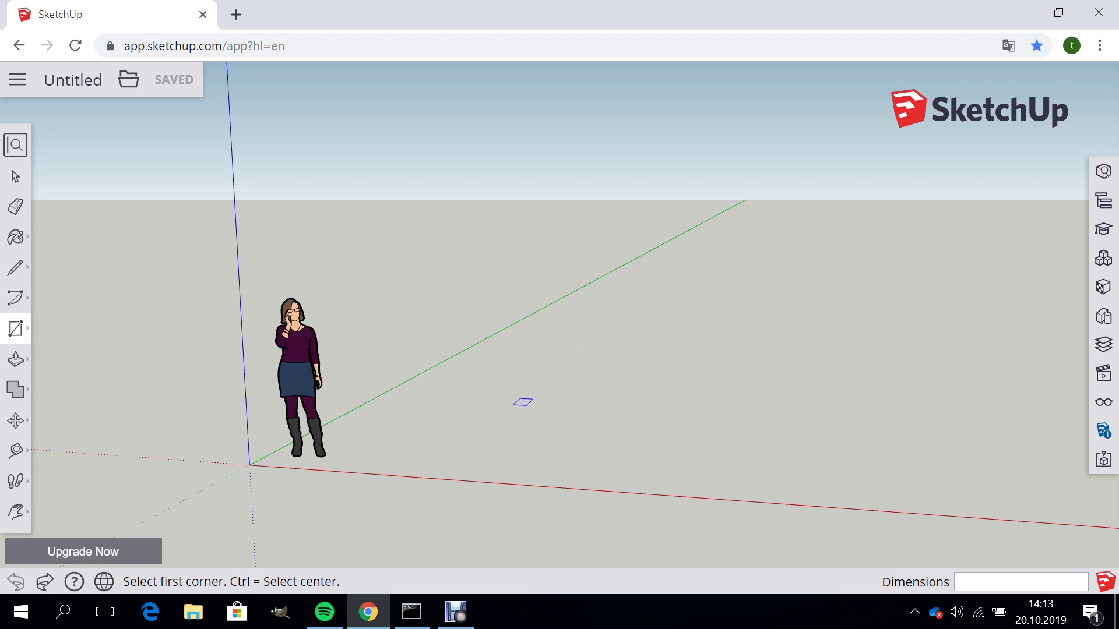
left_click(513, 403)
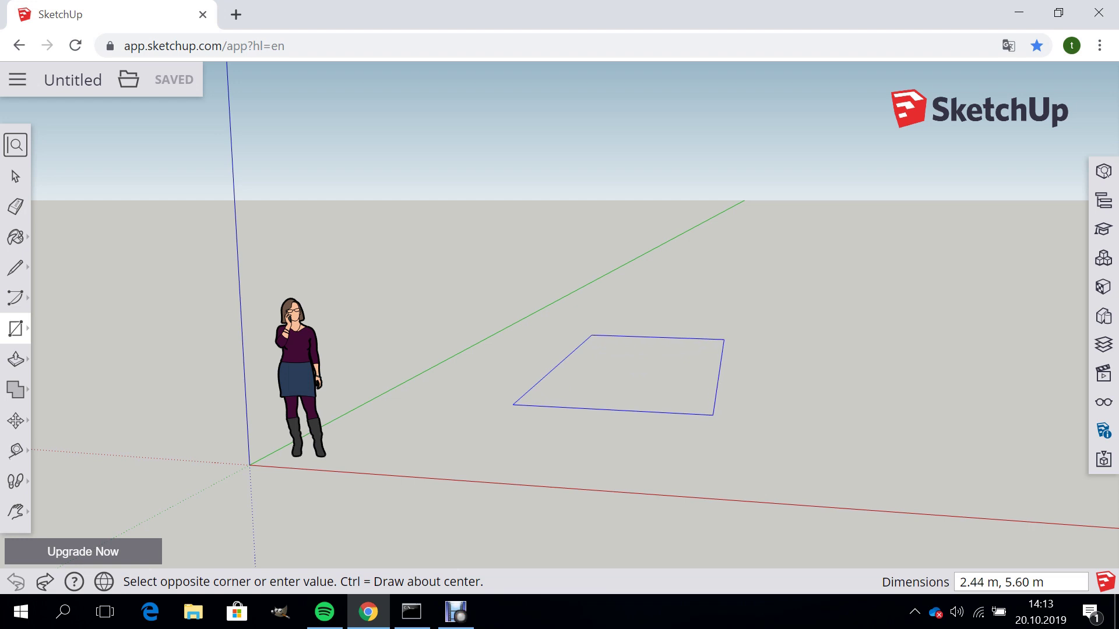
left_click(724, 339)
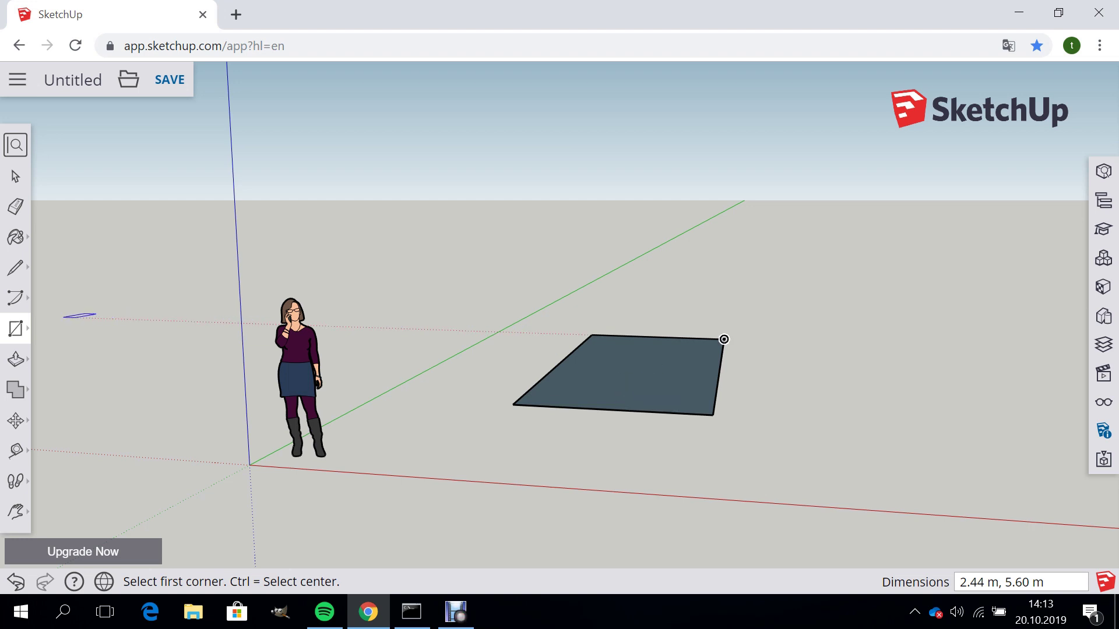
- Push/pull the rectangle up 1.40 m, then raise its top another 0.17 m
left_click(15, 359)
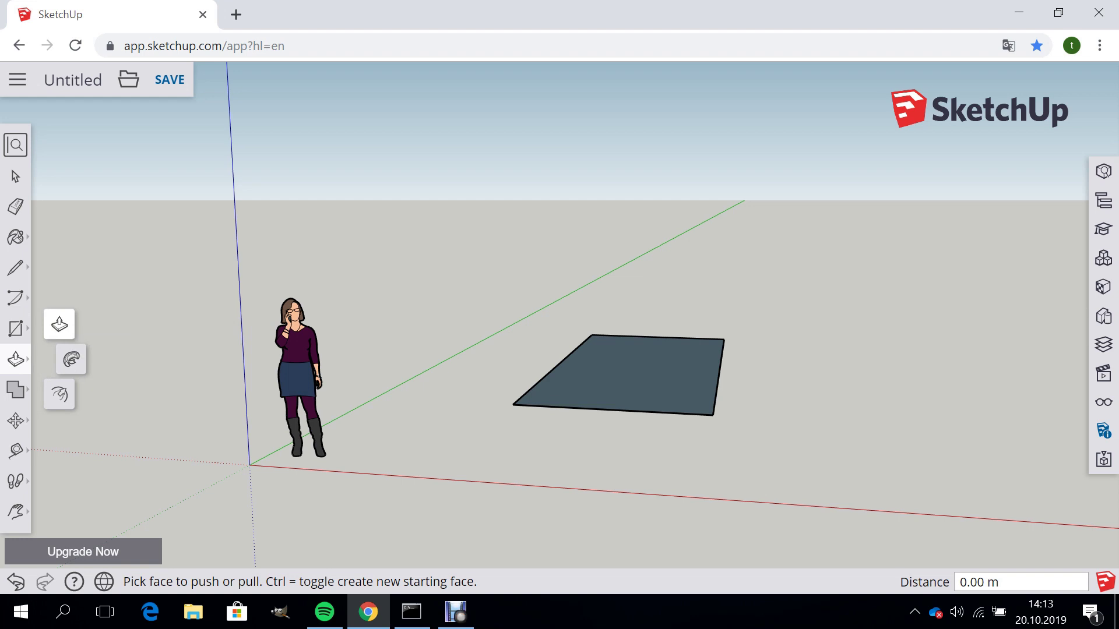
left_click(59, 324)
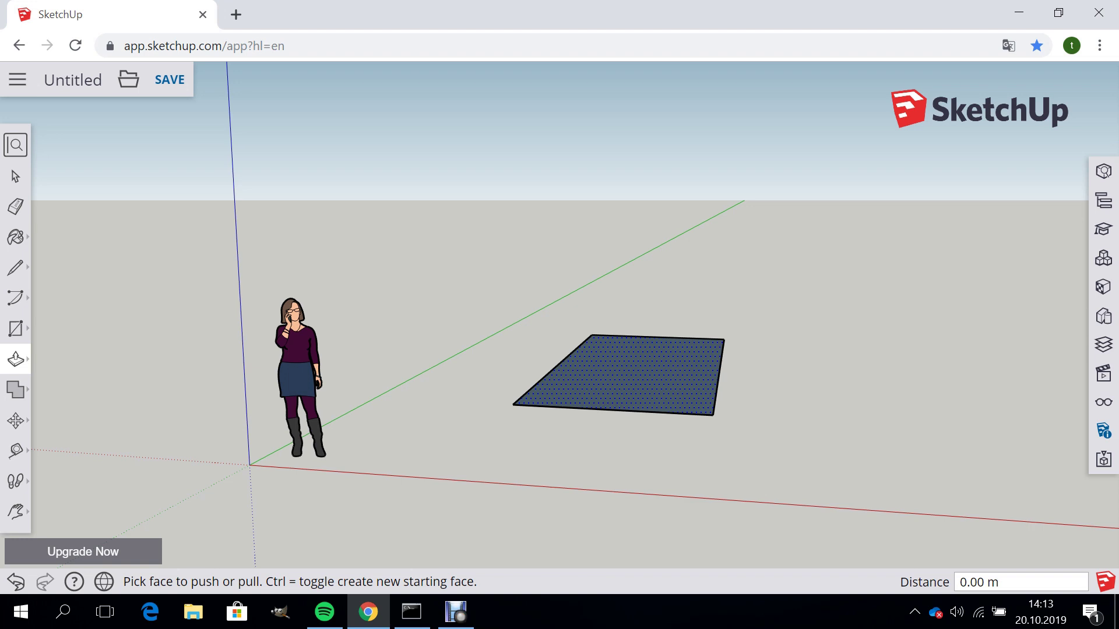
left_click(618, 376)
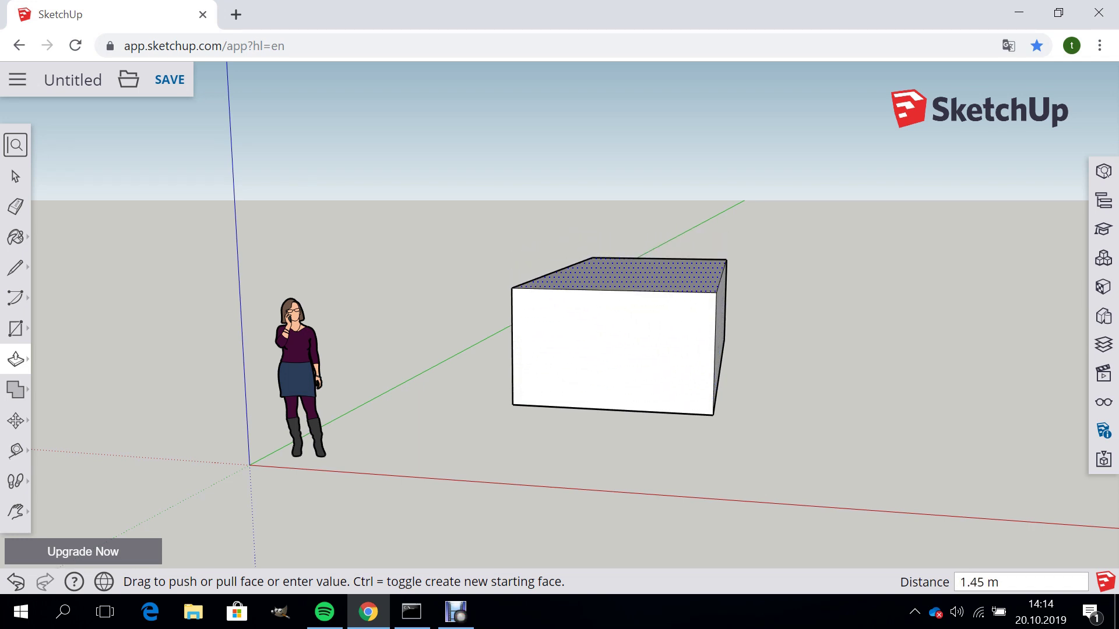
left_click(618, 278)
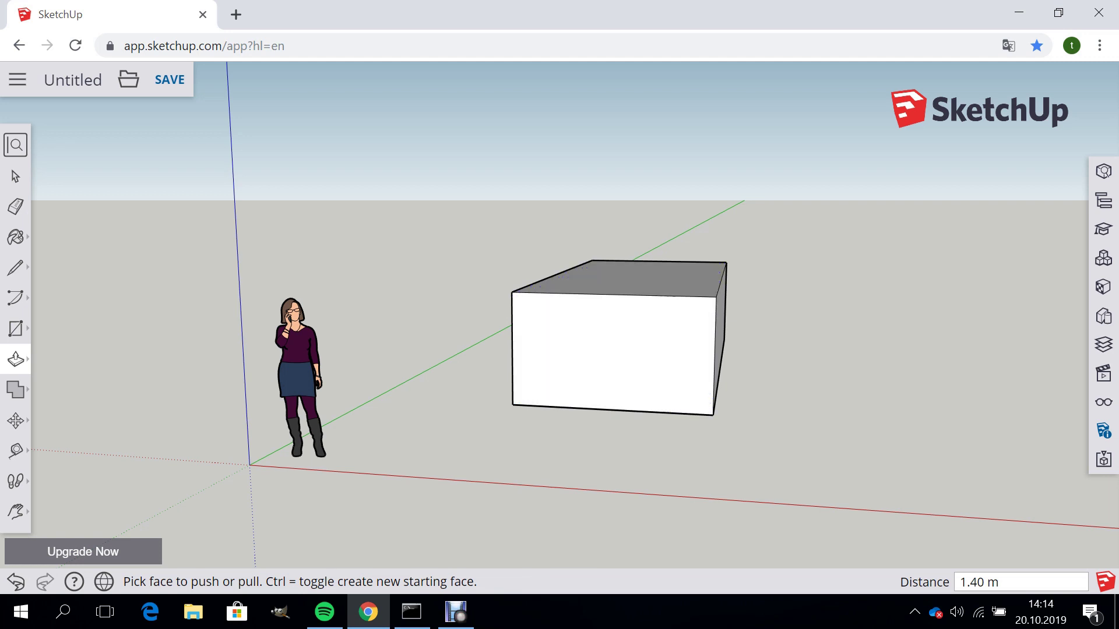
left_click(618, 278)
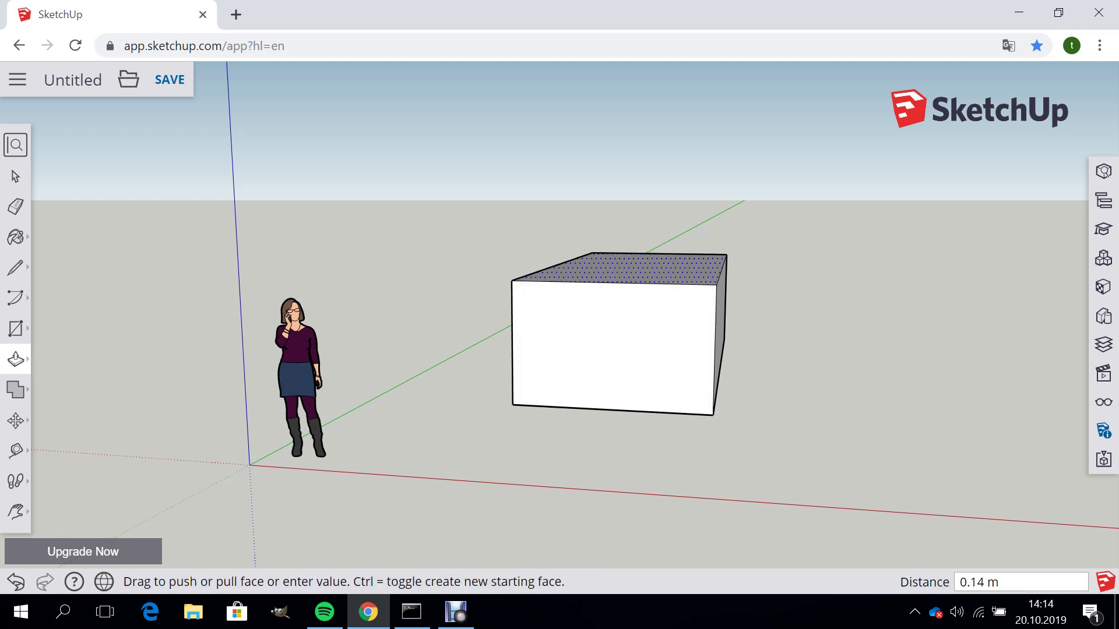
left_click(618, 270)
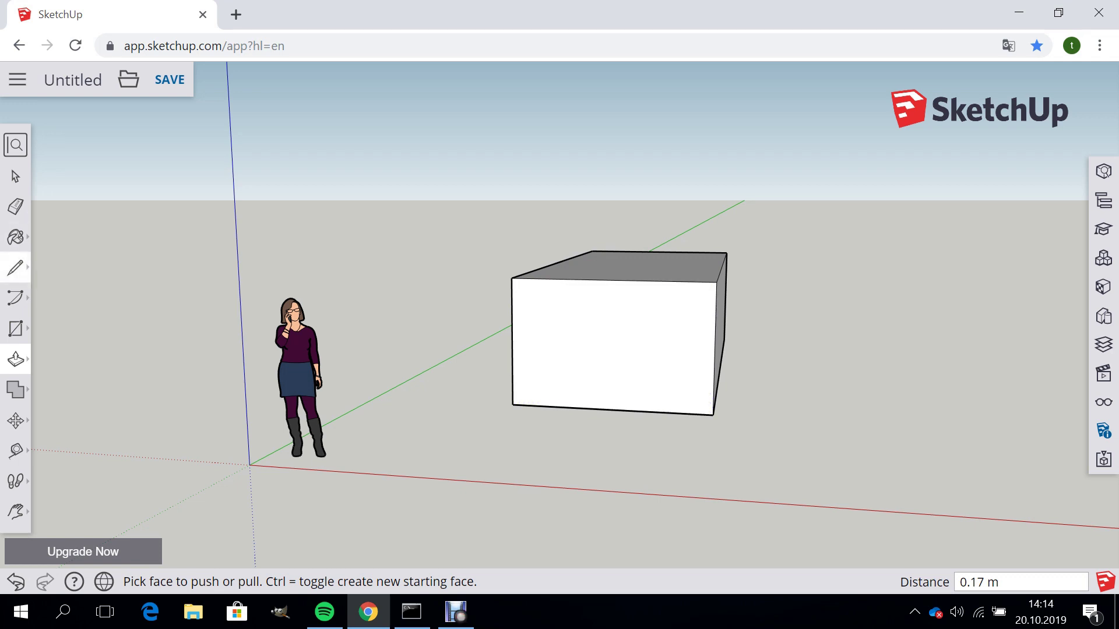
- Draw a 5.60 m ridge line between the front and back top-edge midpoints
left_click(15, 268)
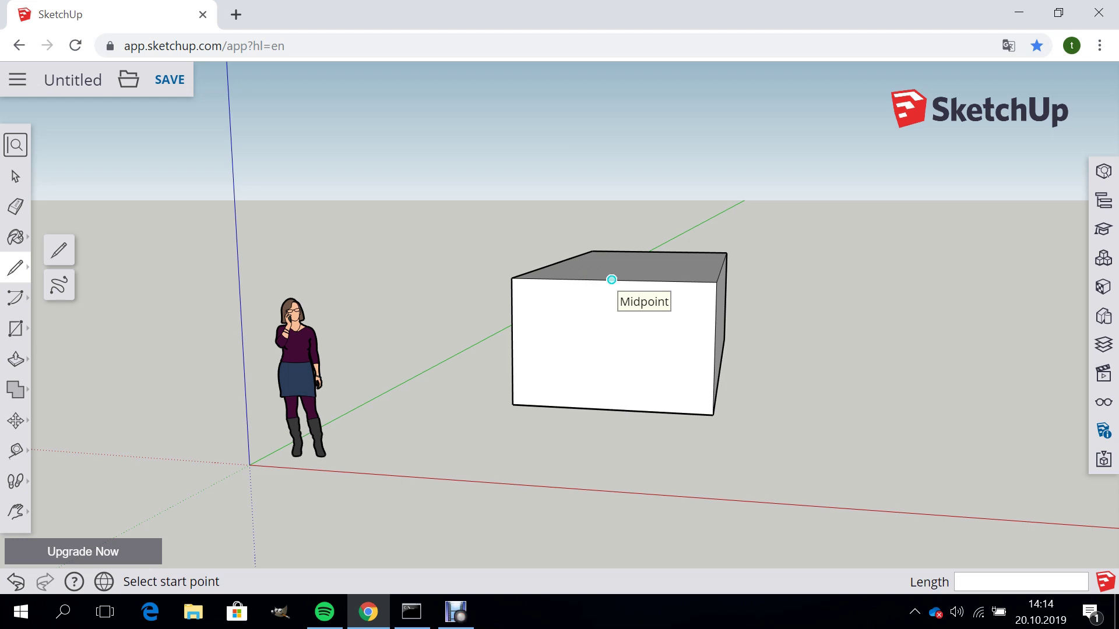
left_click(611, 280)
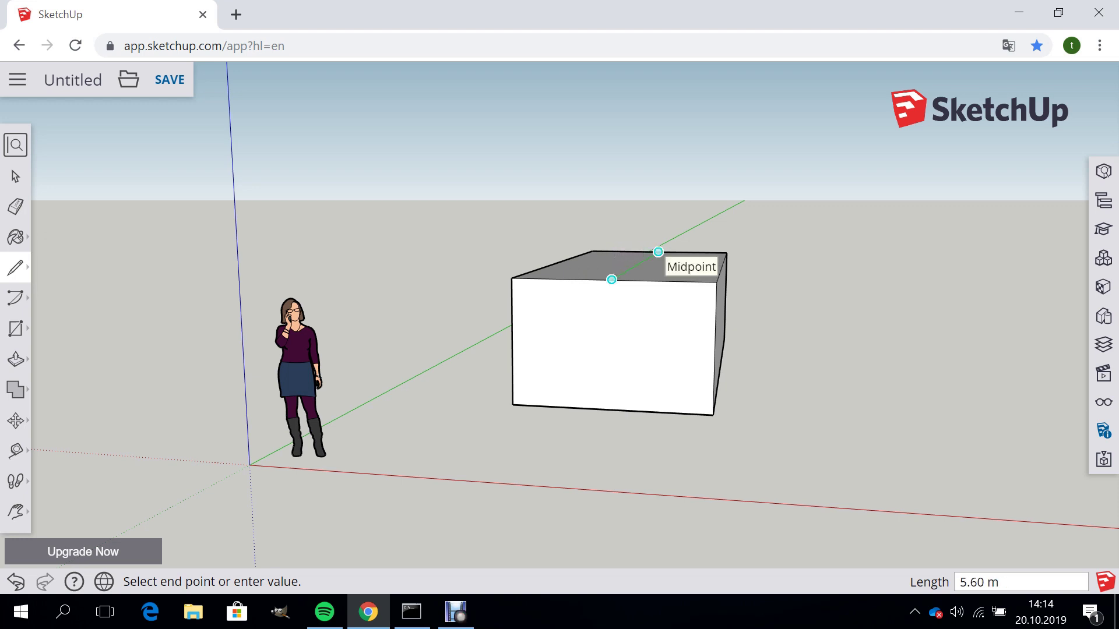
left_click(658, 252)
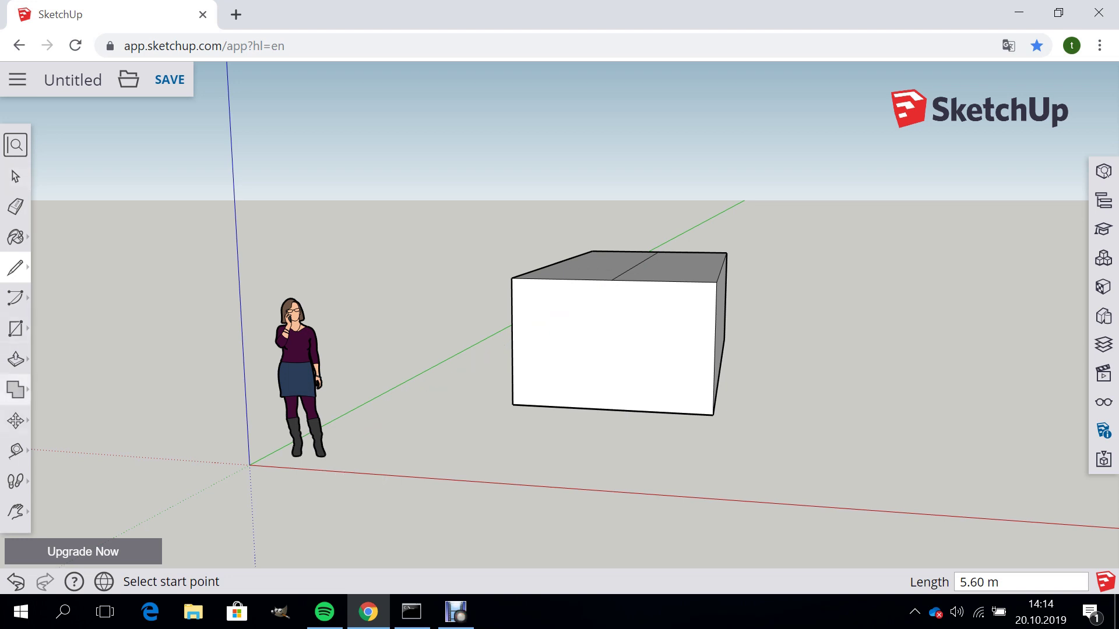
left_click(16, 511)
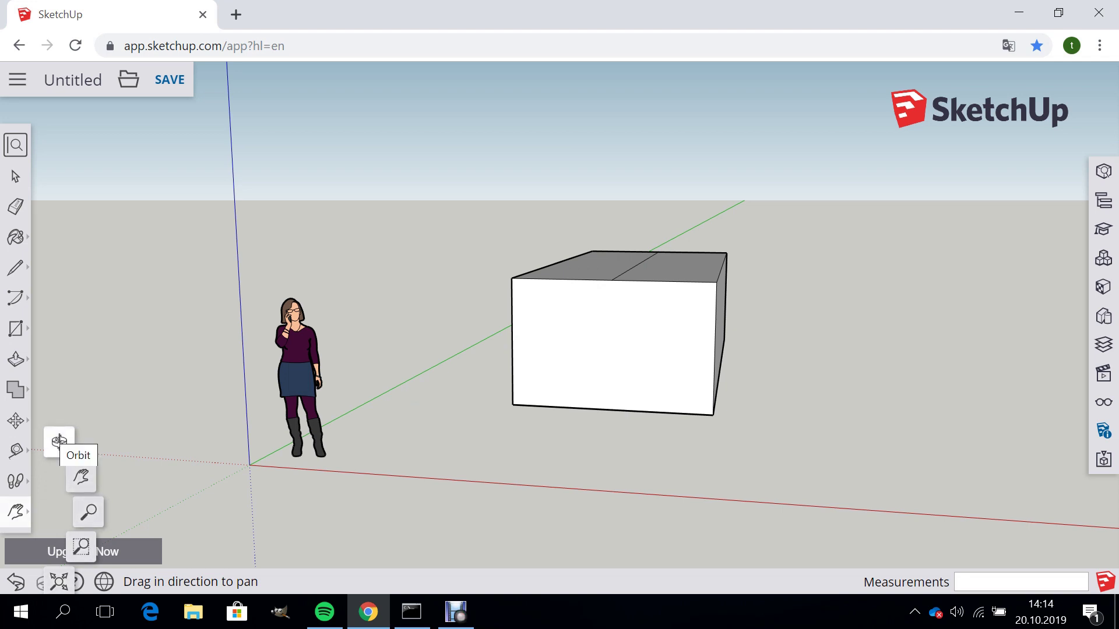
- Orbit to look down on the box, showing its top and right side
left_click(59, 441)
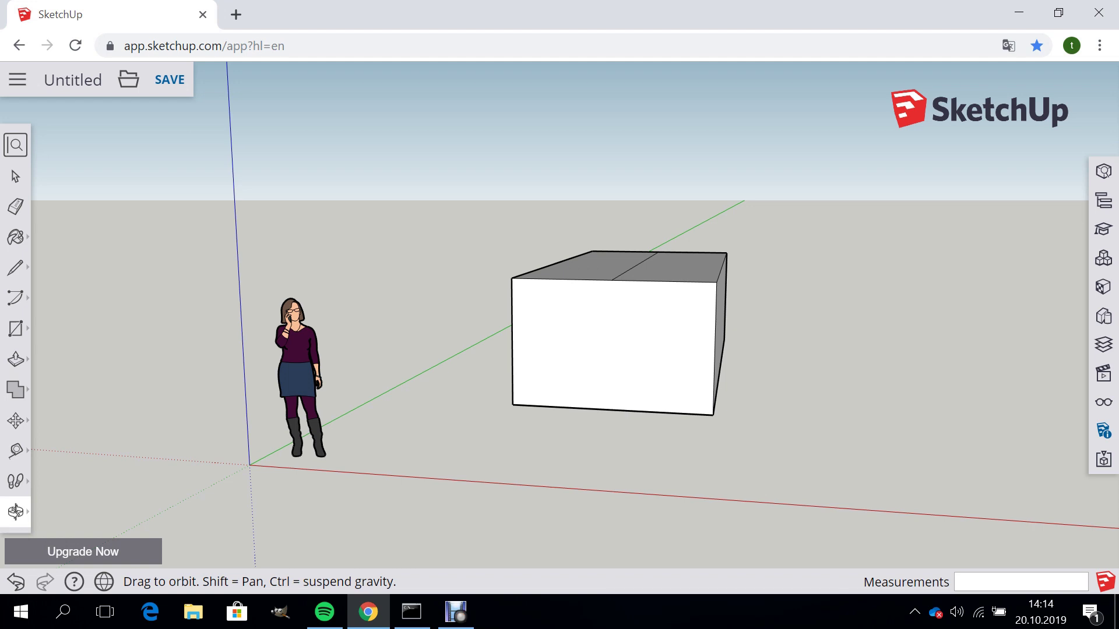
left_click_drag(560, 350, 560, 408)
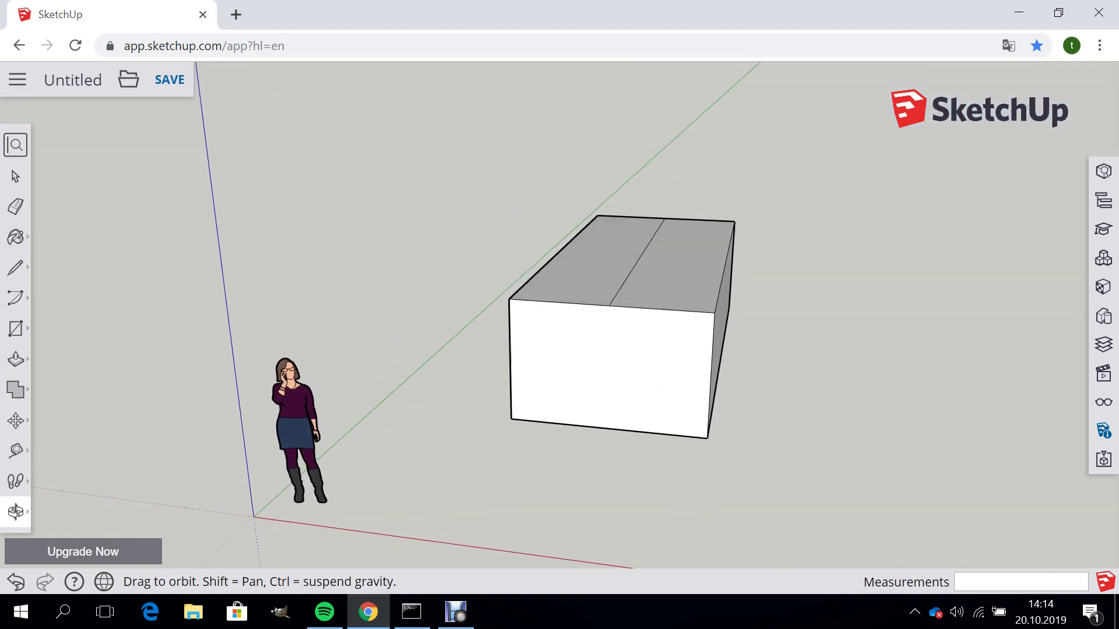
left_click_drag(559, 350, 443, 350)
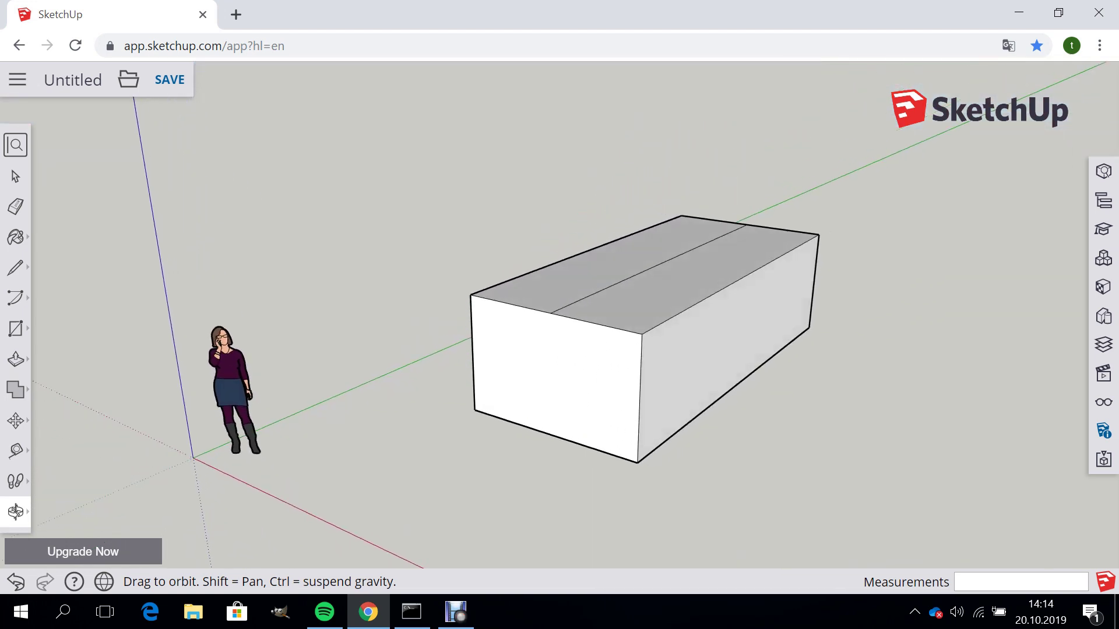
left_click_drag(641, 338, 608, 343)
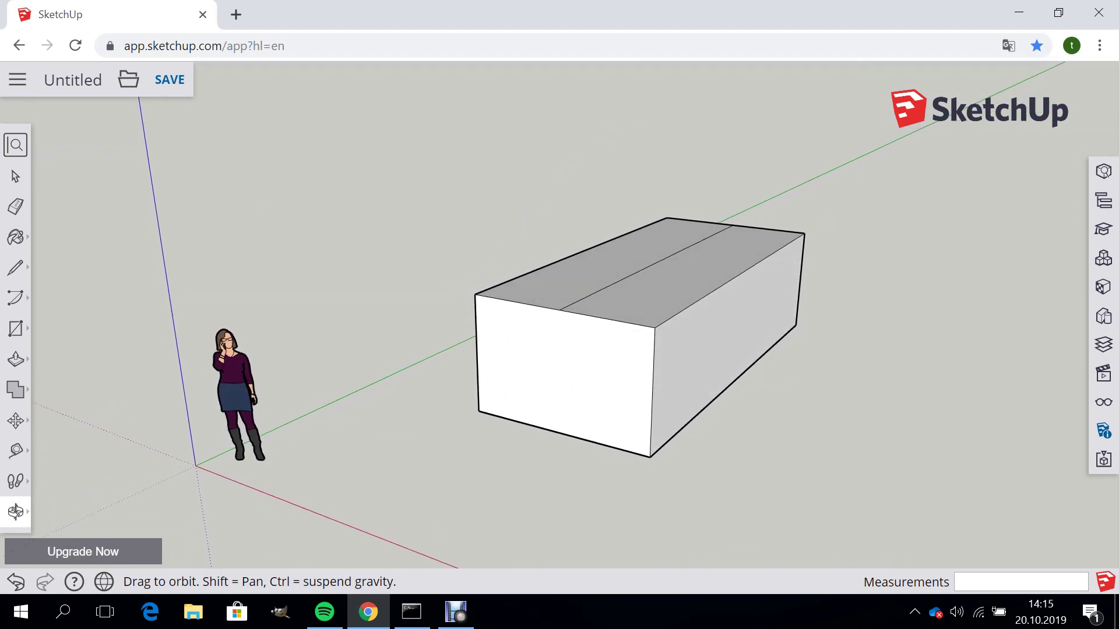
- Zoom in closer on the box
left_click(15, 512)
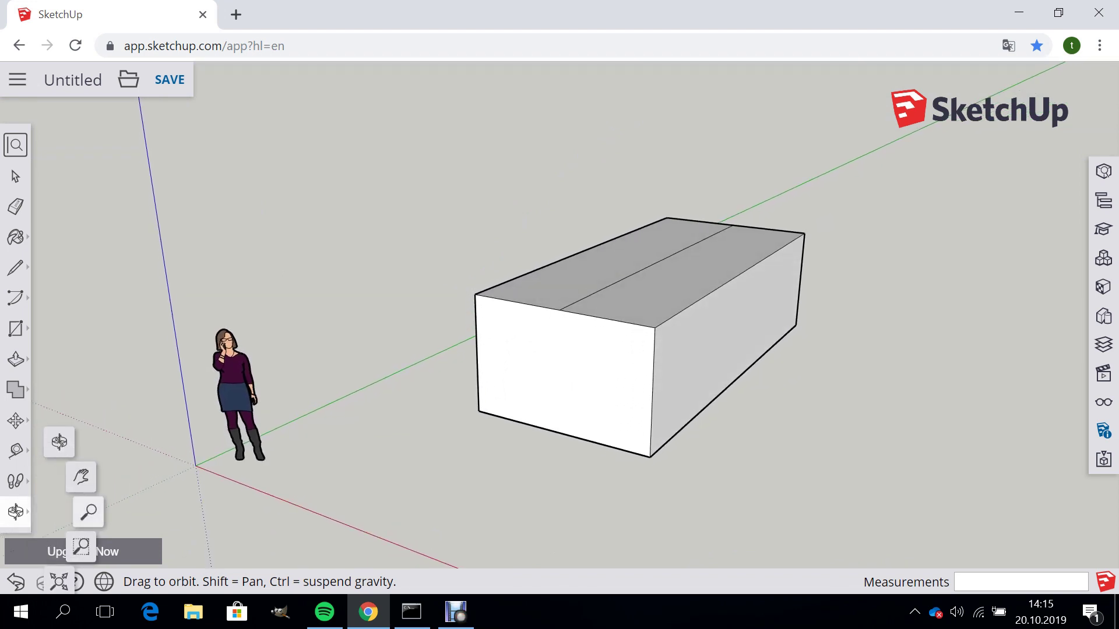
left_click(88, 511)
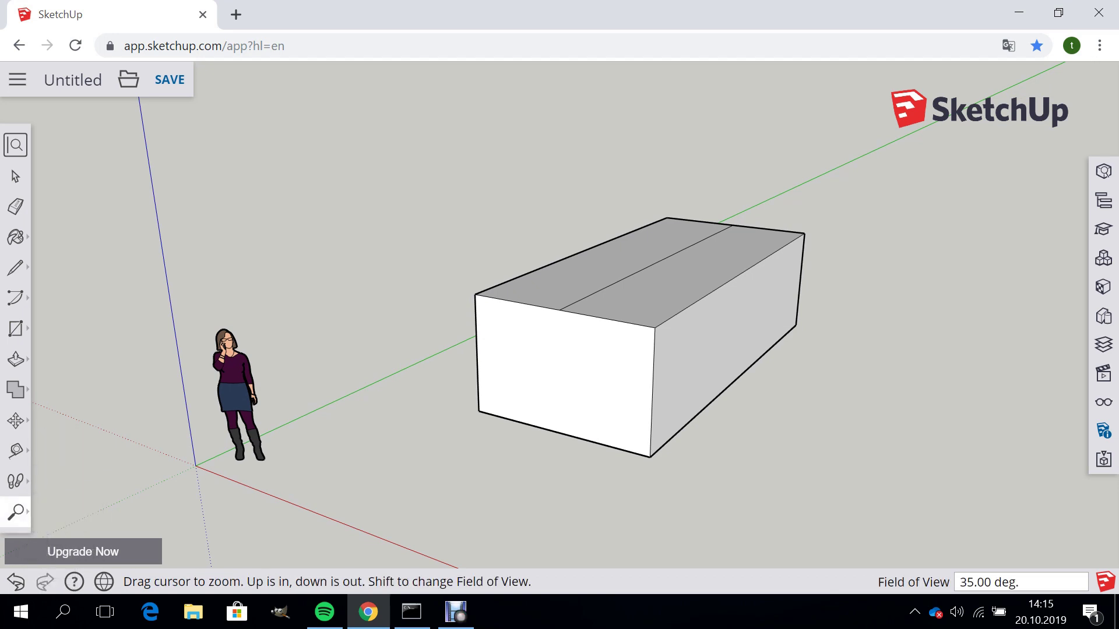
scroll(612, 326, "up", 1)
scroll(612, 326, "up", 1)
scroll(583, 338, "up", 1)
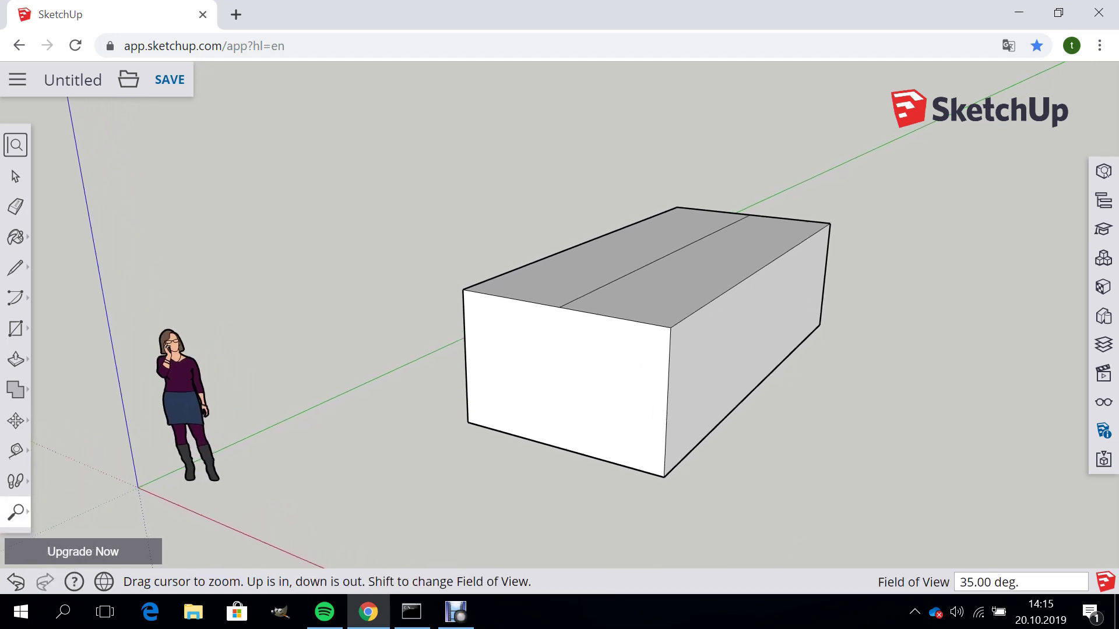
scroll(583, 338, "up", 1)
scroll(583, 338, "up", 1)
scroll(583, 338, "up", 1)
scroll(583, 338, "up", 1)
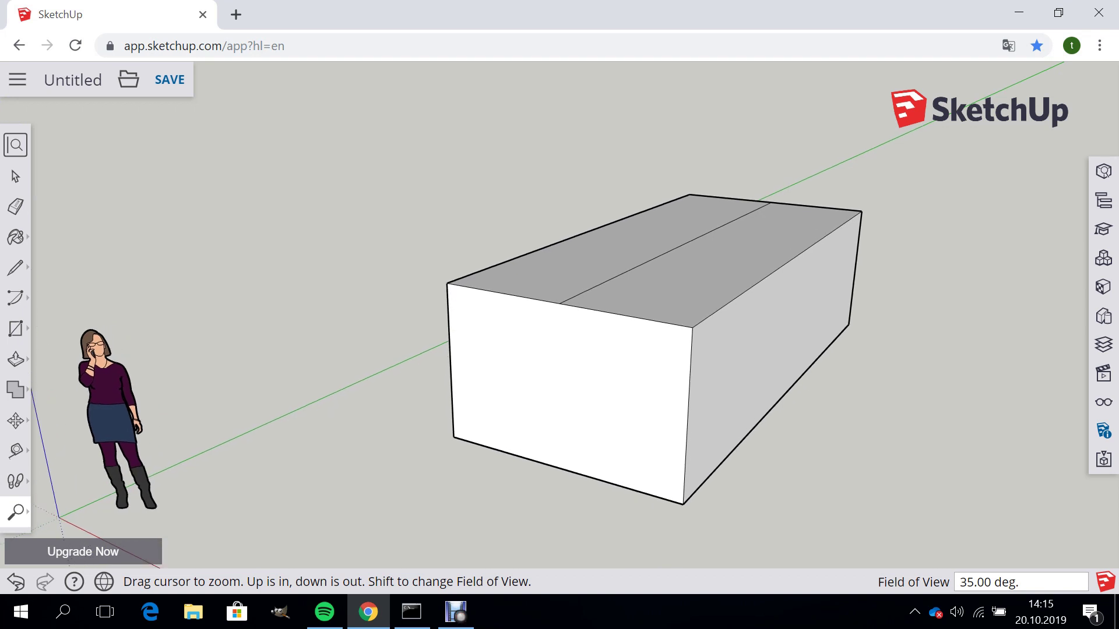
scroll(583, 338, "down", 1)
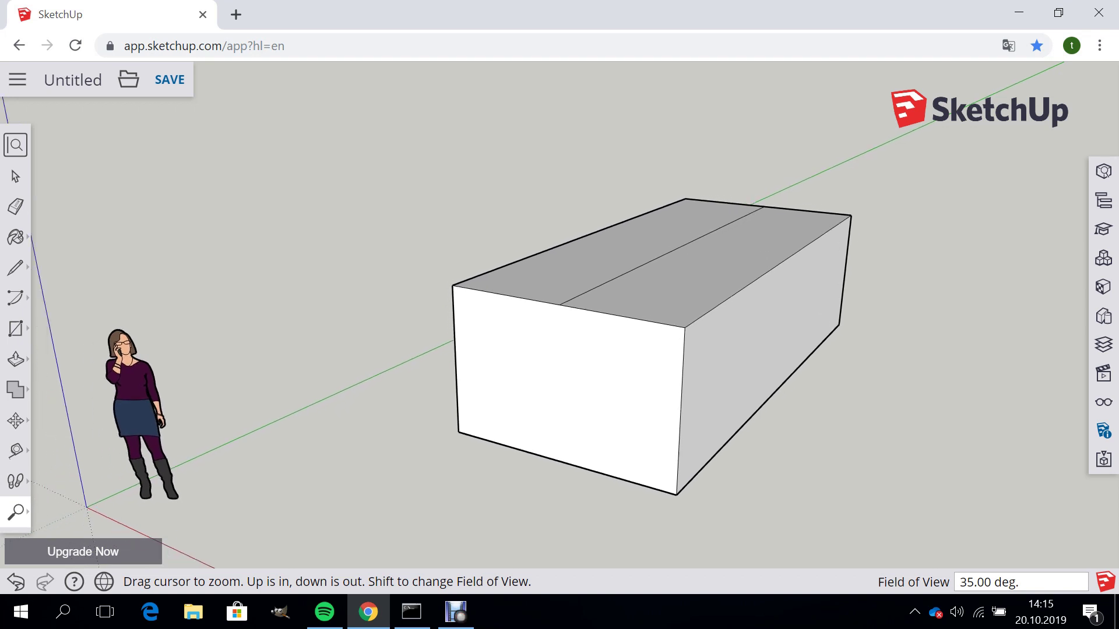
scroll(582, 338, "down", 1)
scroll(582, 338, "down", 1)
scroll(583, 338, "down", 1)
scroll(583, 338, "up", 1)
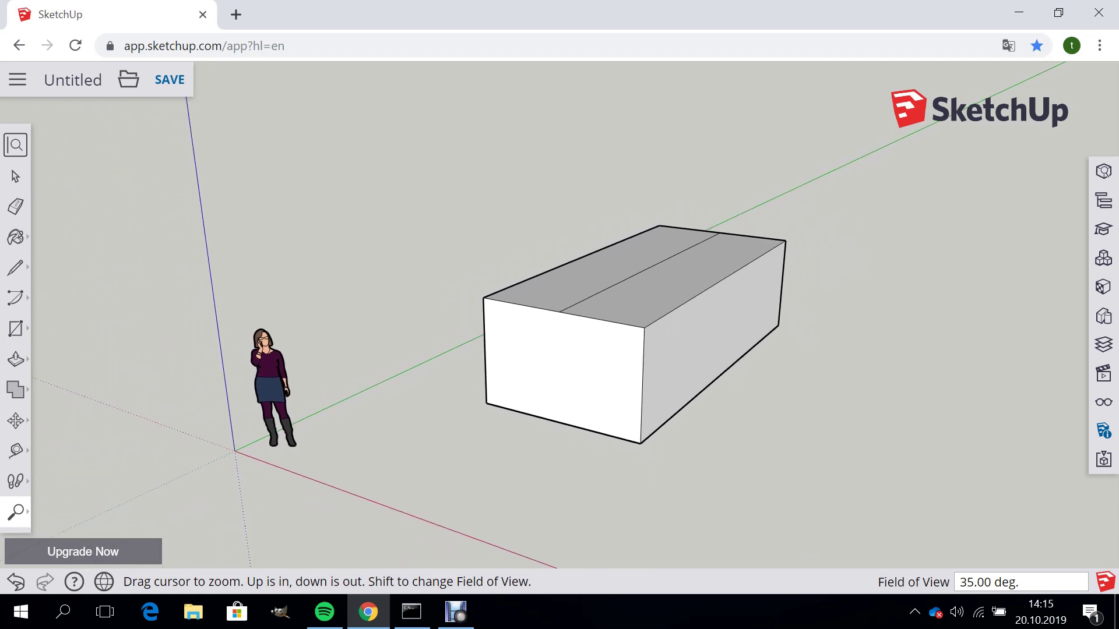
scroll(582, 338, "up", 1)
scroll(582, 338, "up", 1)
scroll(583, 338, "up", 1)
scroll(583, 338, "up", 1)
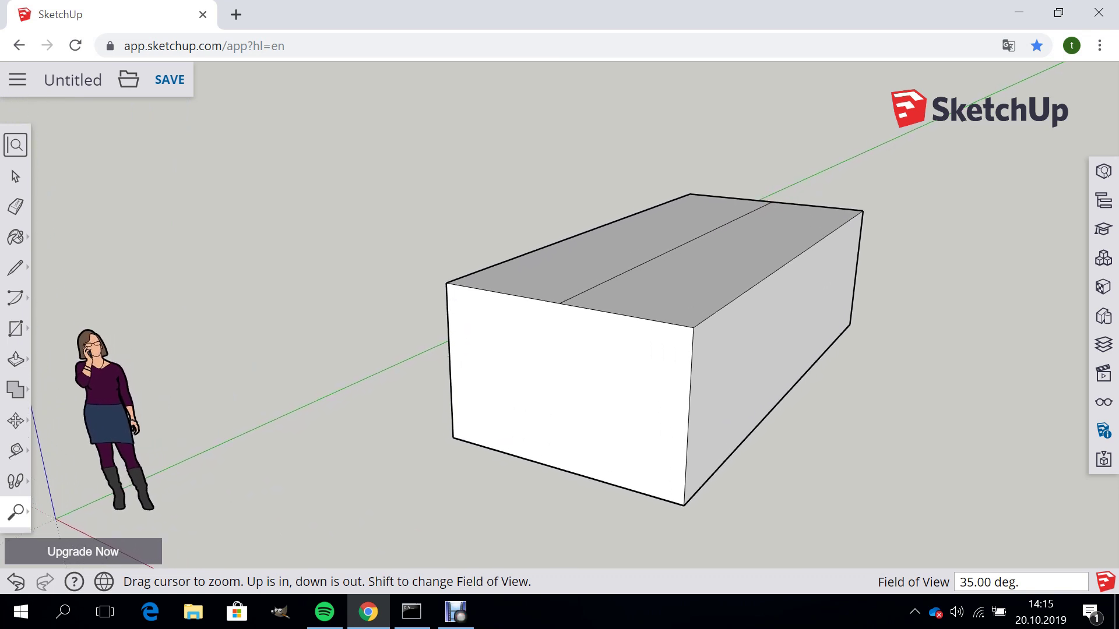
scroll(583, 338, "up", 1)
scroll(582, 338, "up", 1)
scroll(583, 338, "up", 1)
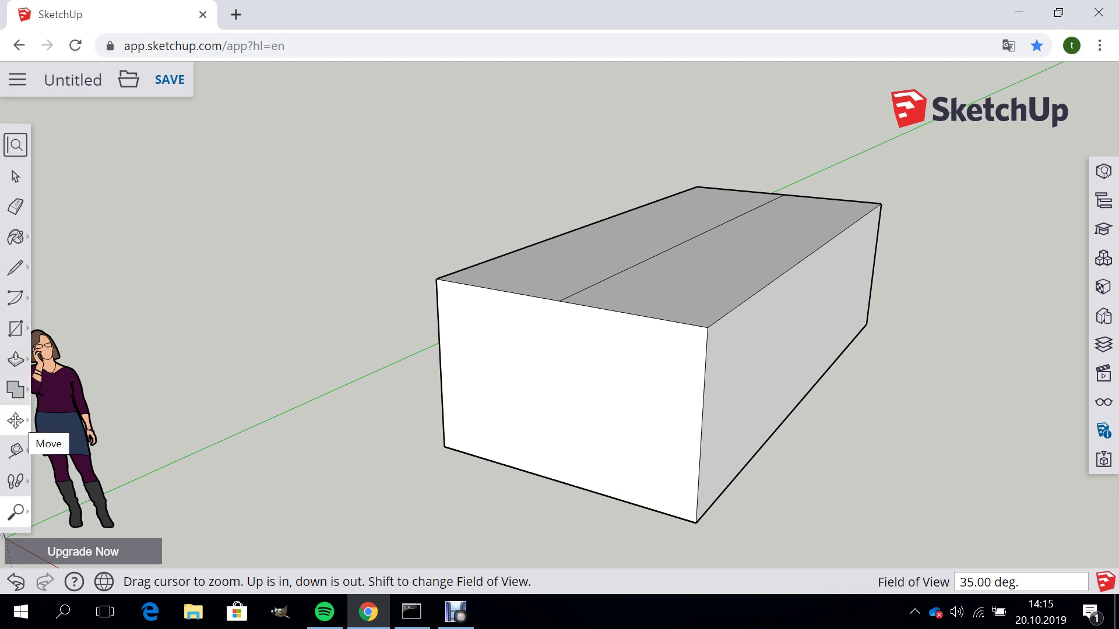
- Move the top centre line 0.68 m up the blue axis to form a gabled roof
left_click(15, 420)
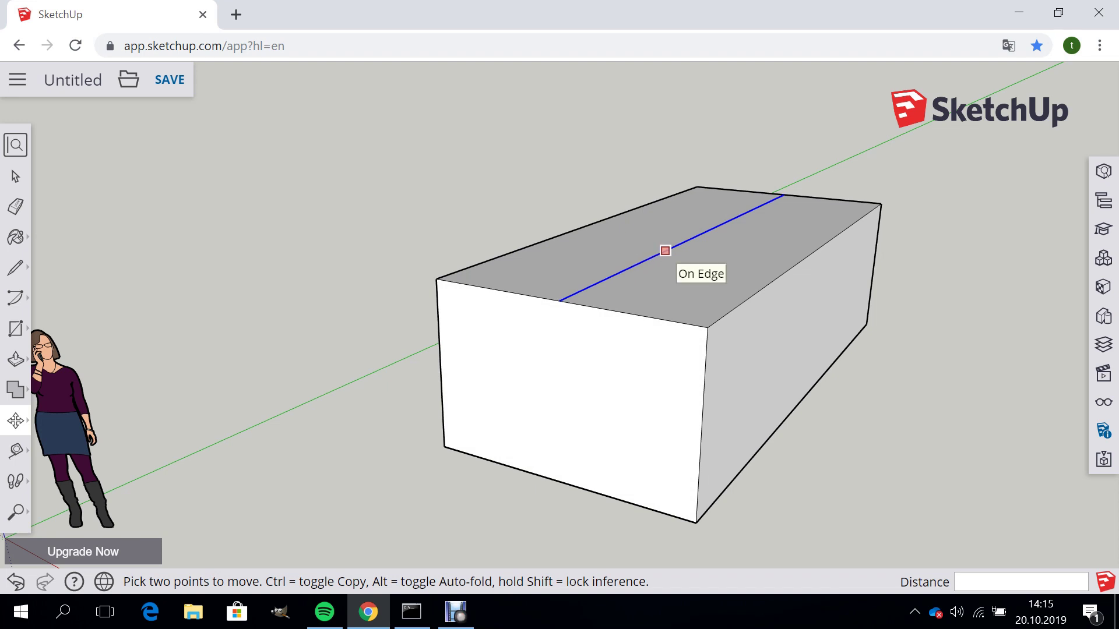
left_click(665, 250)
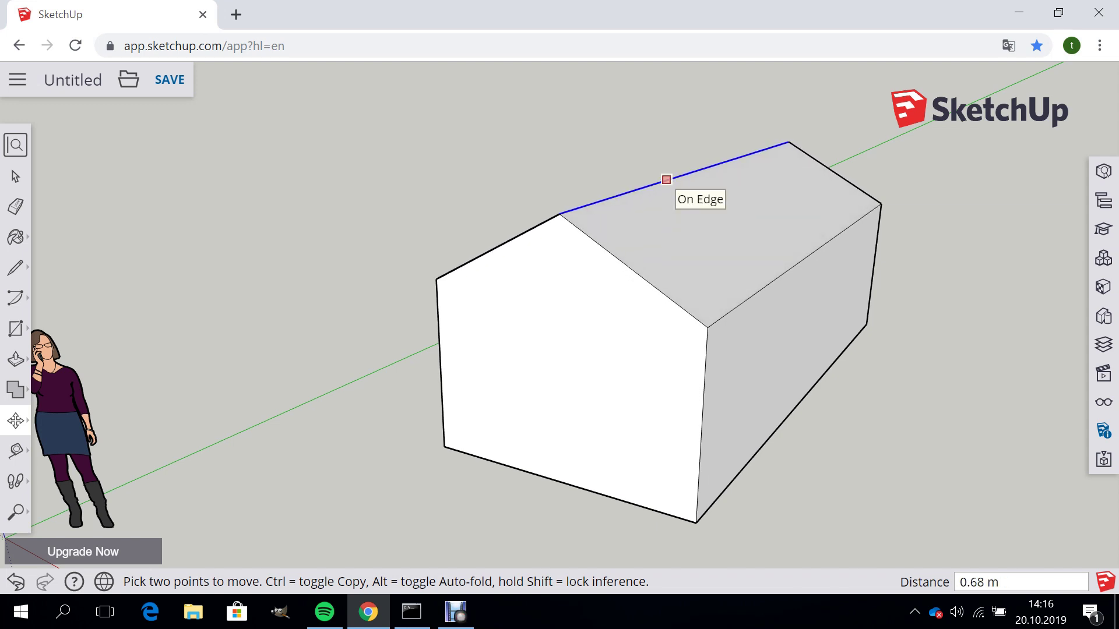
left_click(668, 179)
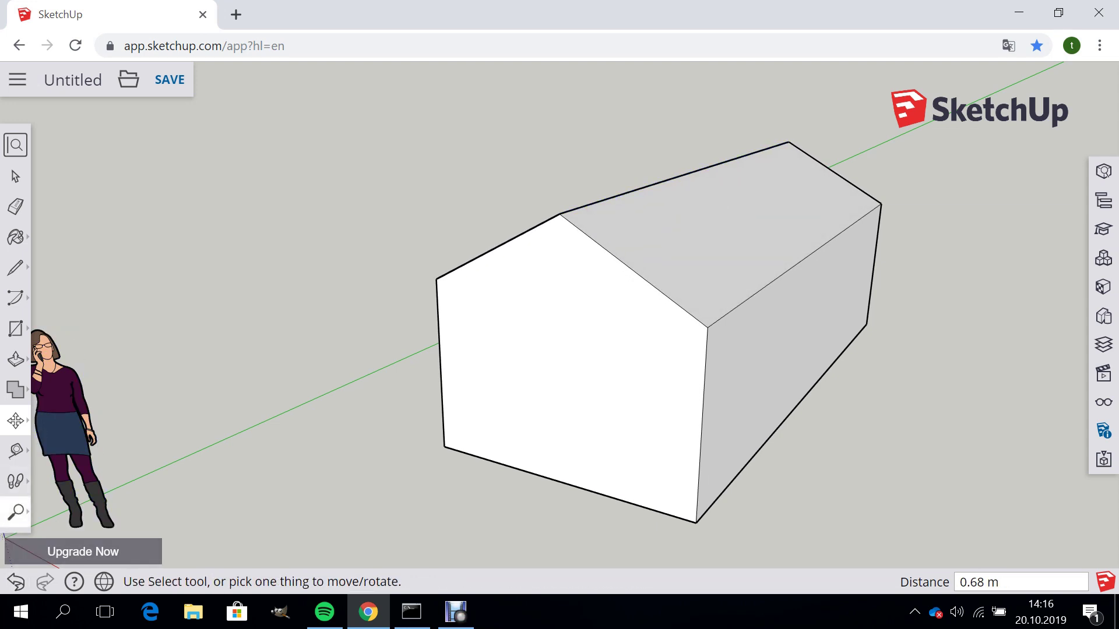
left_click(15, 512)
left_click(58, 442)
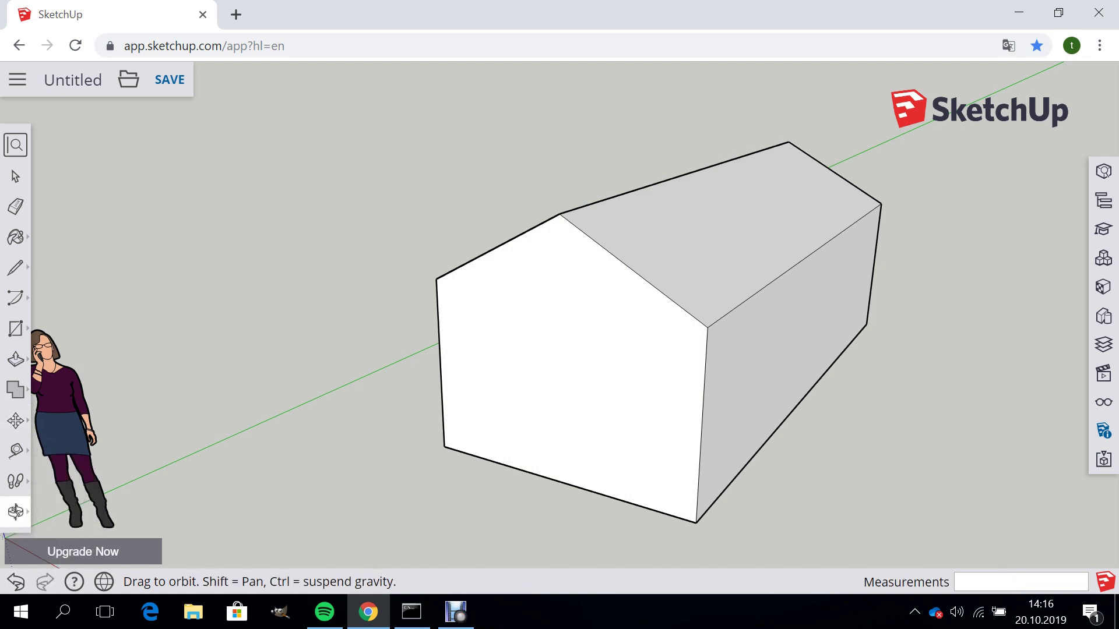
- Orbit toward the gable end and pan the house left to reveal empty ground
mouse_move(408, 350)
left_mouse_down()
mouse_move(816, 338)
mouse_move(641, 341)
mouse_move(728, 340)
mouse_move(595, 309)
mouse_move(641, 309)
mouse_move(595, 308)
left_mouse_up()
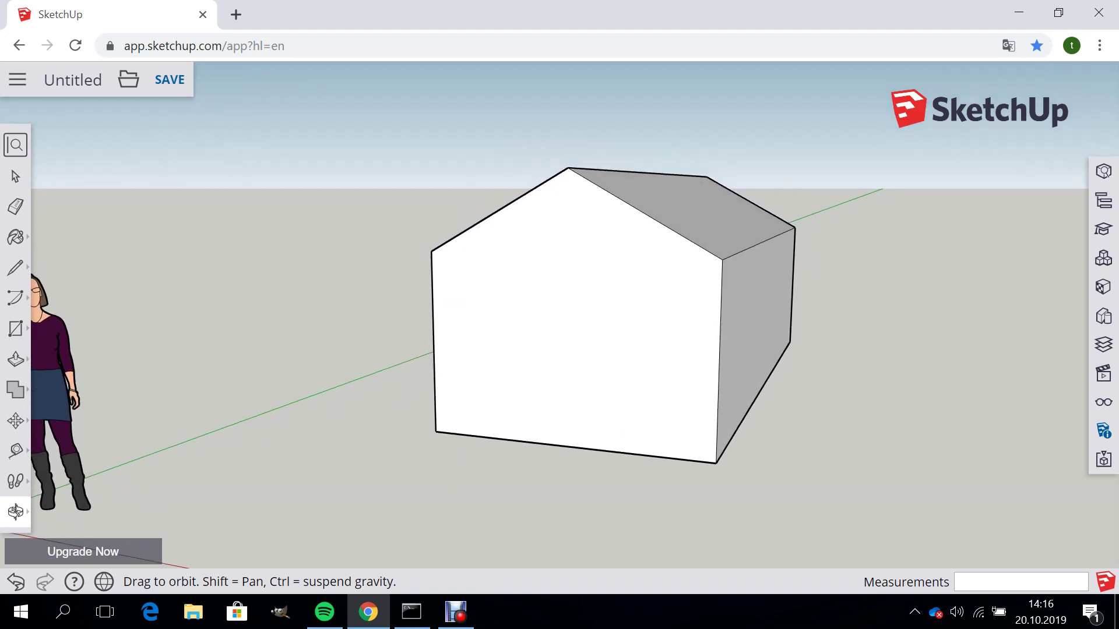
left_click(15, 511)
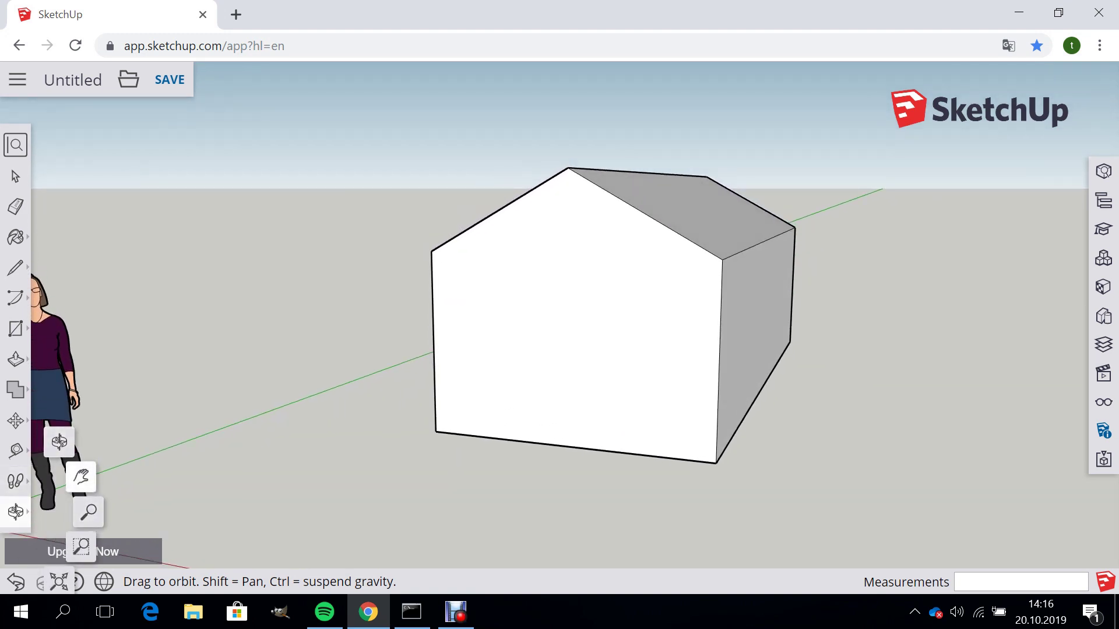
left_click(81, 477)
mouse_move(583, 326)
left_mouse_down()
mouse_move(235, 327)
mouse_move(536, 326)
mouse_move(338, 327)
left_mouse_up()
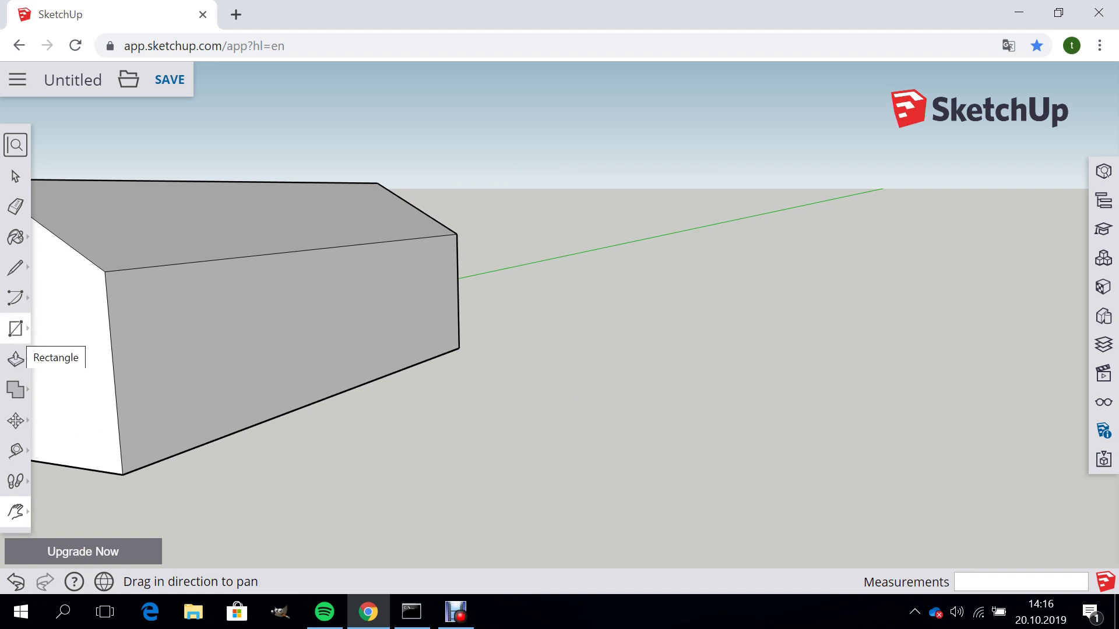
- Draw a 5 by 4 m rectangle on the empty ground beside the gabled house
left_click(16, 328)
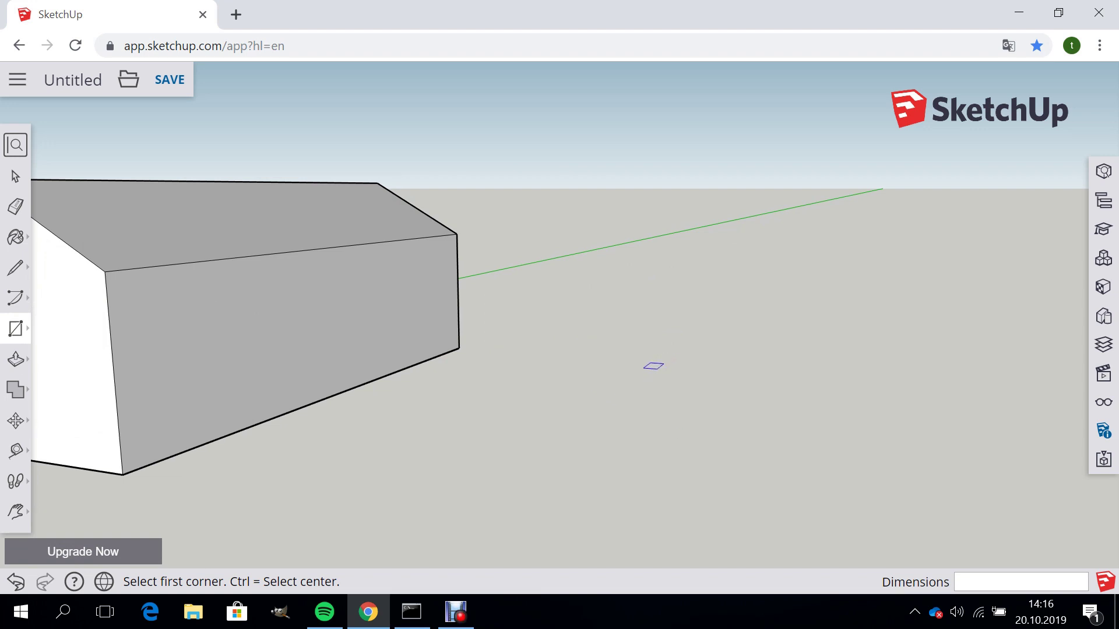
left_click(629, 374)
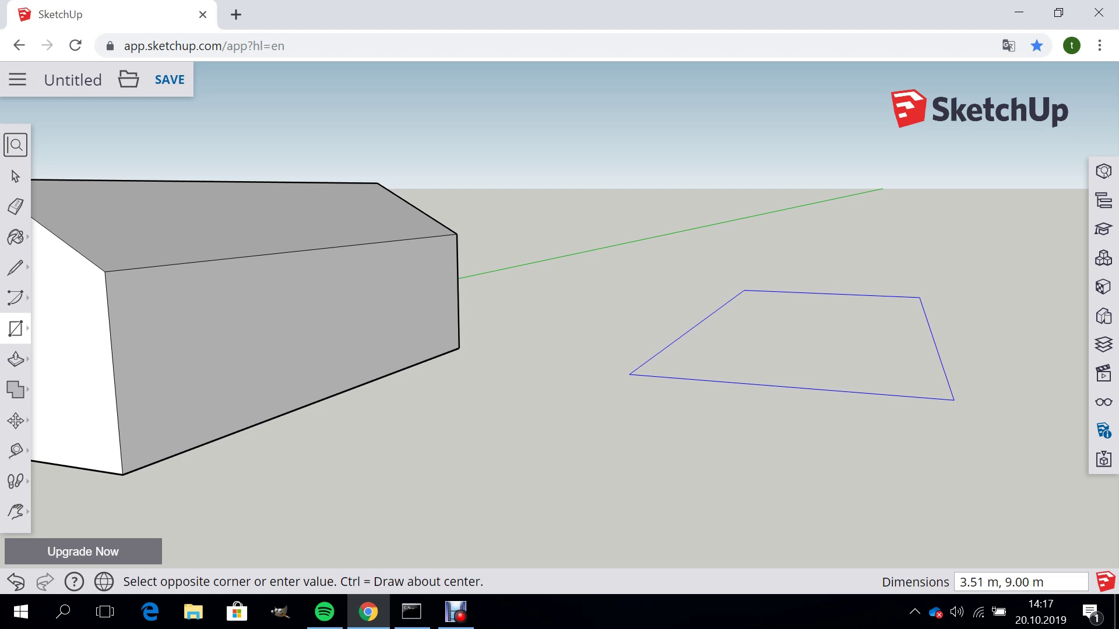
type("5,4")
key("Return")
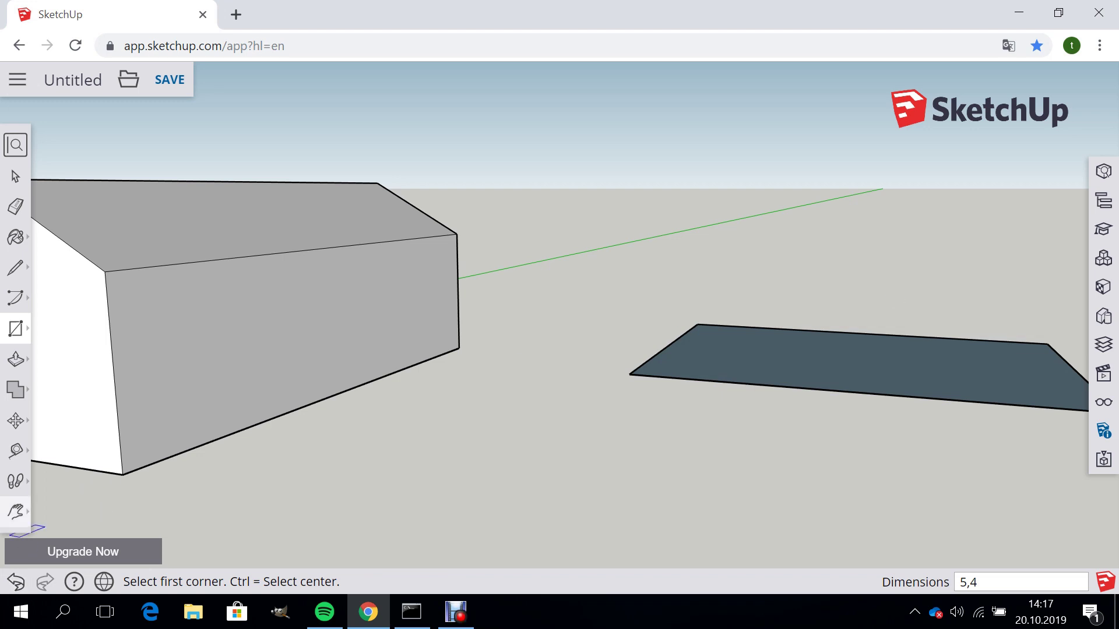
left_click(16, 512)
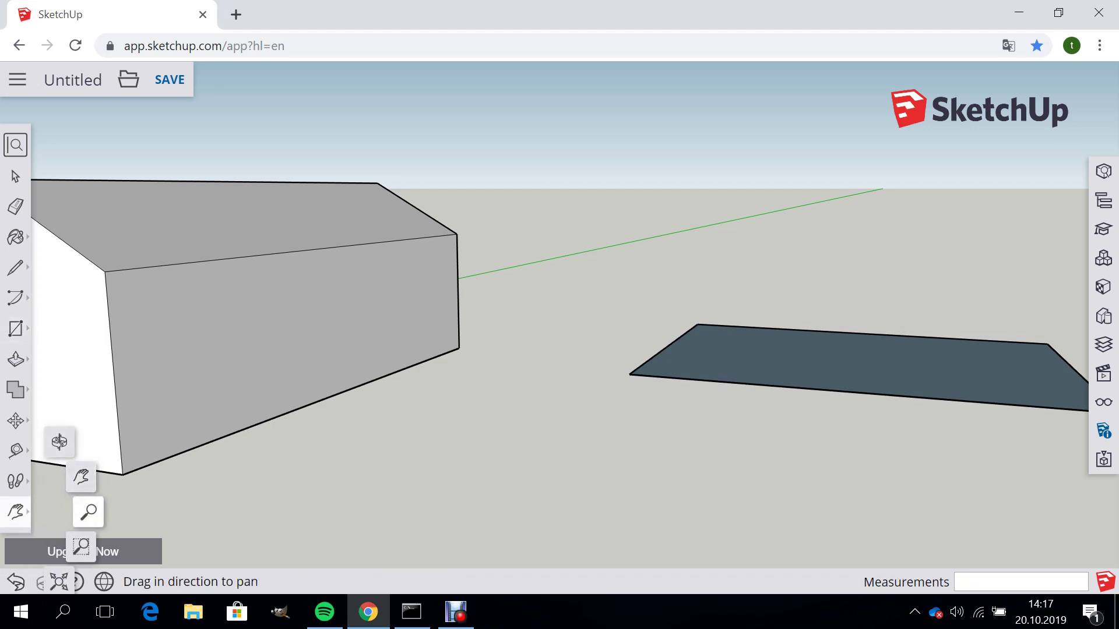
- Zoom out slightly and orbit to look across the new rectangle at the house
left_click(88, 511)
scroll(571, 338, "down", 1)
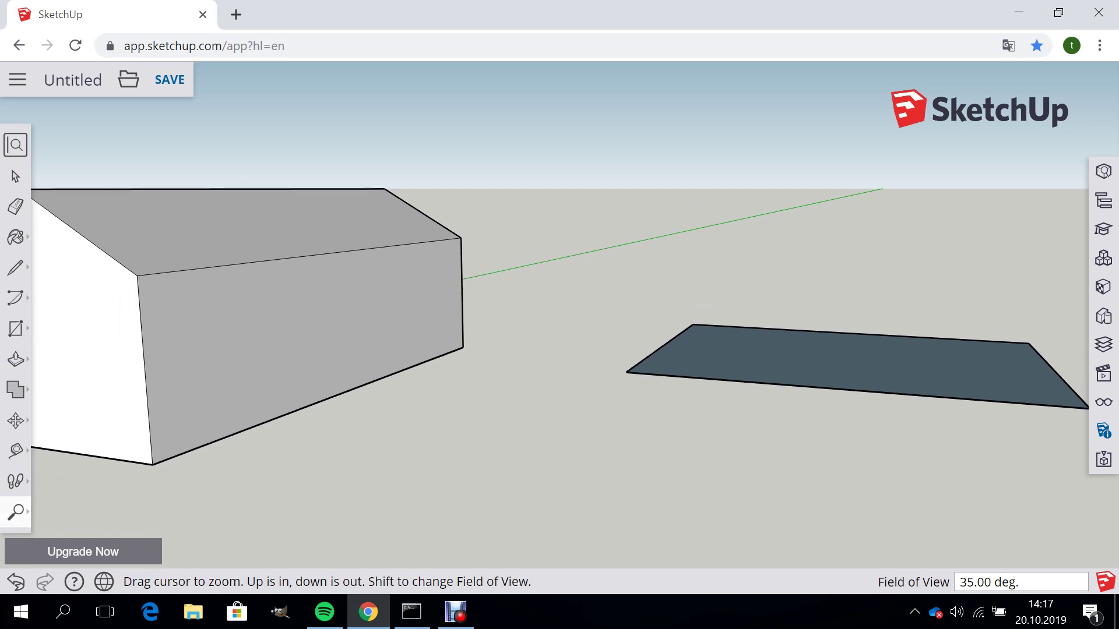
left_click(16, 512)
left_click(59, 442)
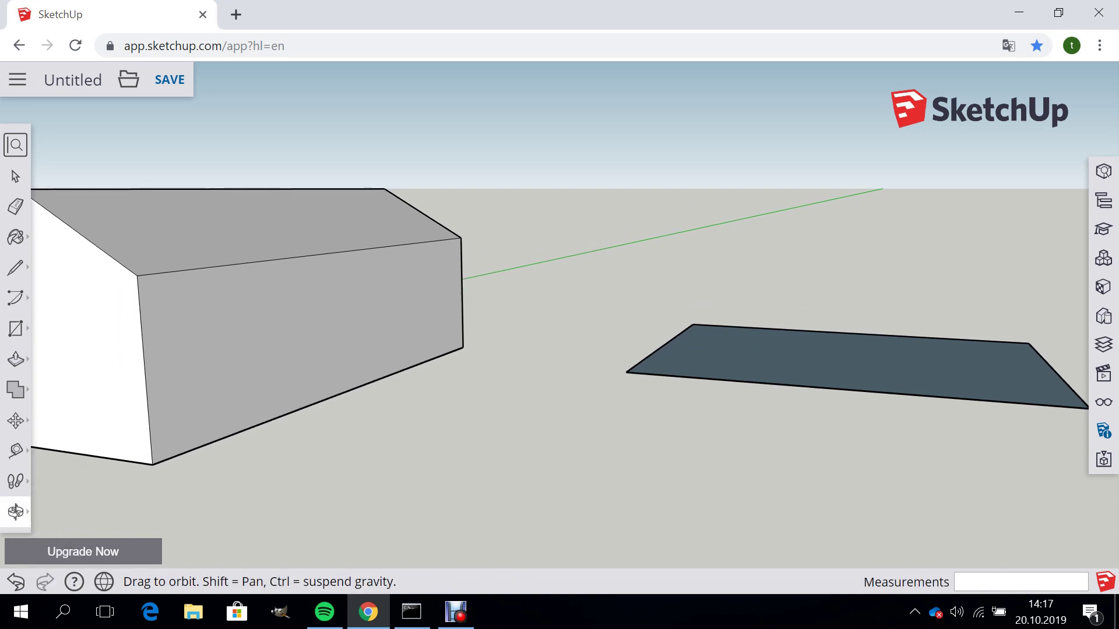
mouse_move(524, 350)
left_mouse_down()
mouse_move(711, 326)
mouse_move(714, 277)
mouse_move(719, 349)
mouse_move(793, 349)
mouse_move(757, 350)
mouse_move(737, 373)
left_mouse_up()
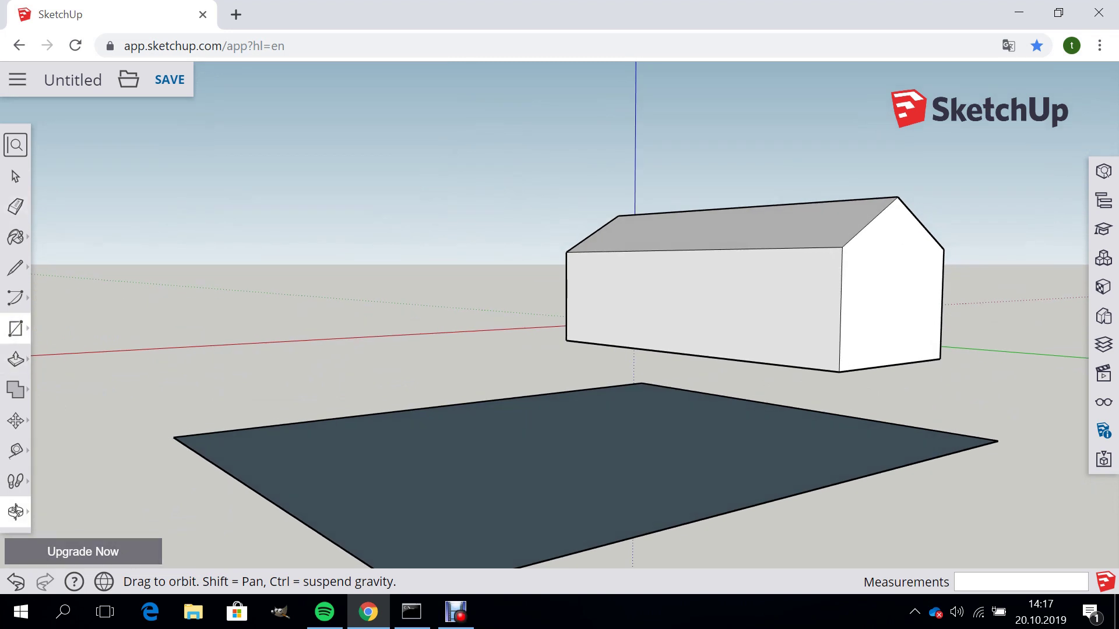
- Push/pull the 5 by 4 face up 3 m into a tall box
left_click(16, 360)
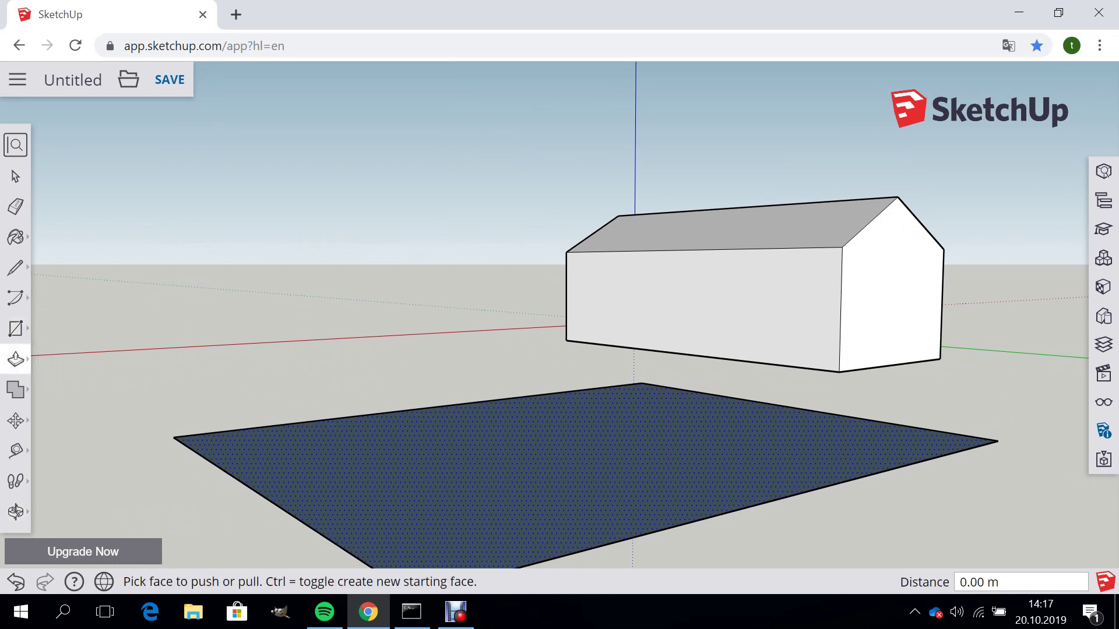
left_click_drag(582, 472, 583, 350)
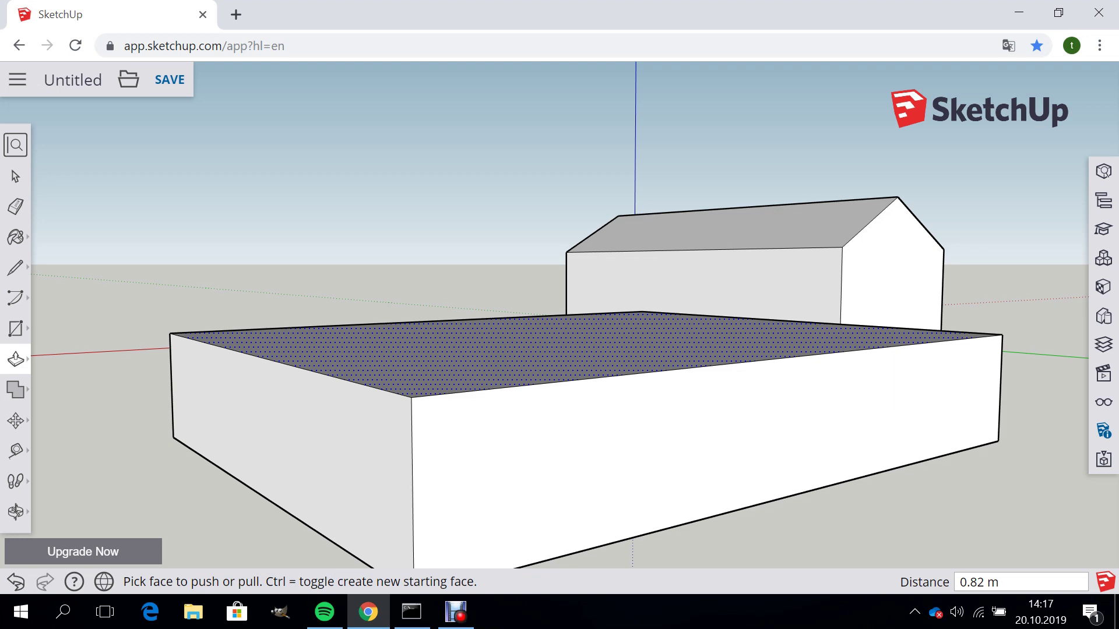
type("3")
key("Return")
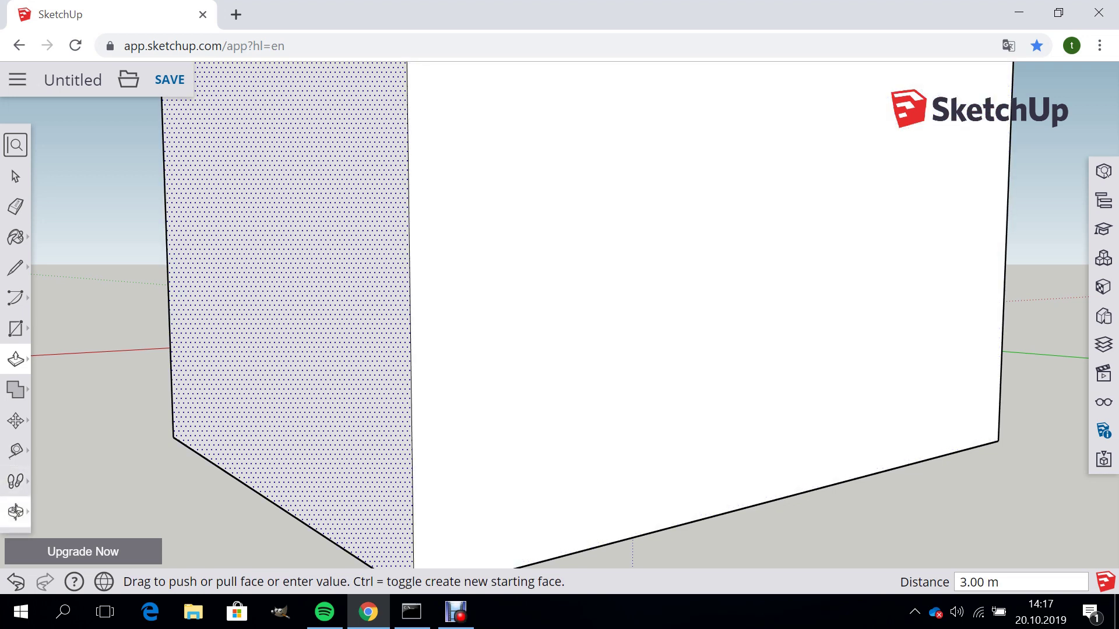
- Zoom out and orbit to see the whole tall box from above
left_click(16, 511)
left_click(88, 511)
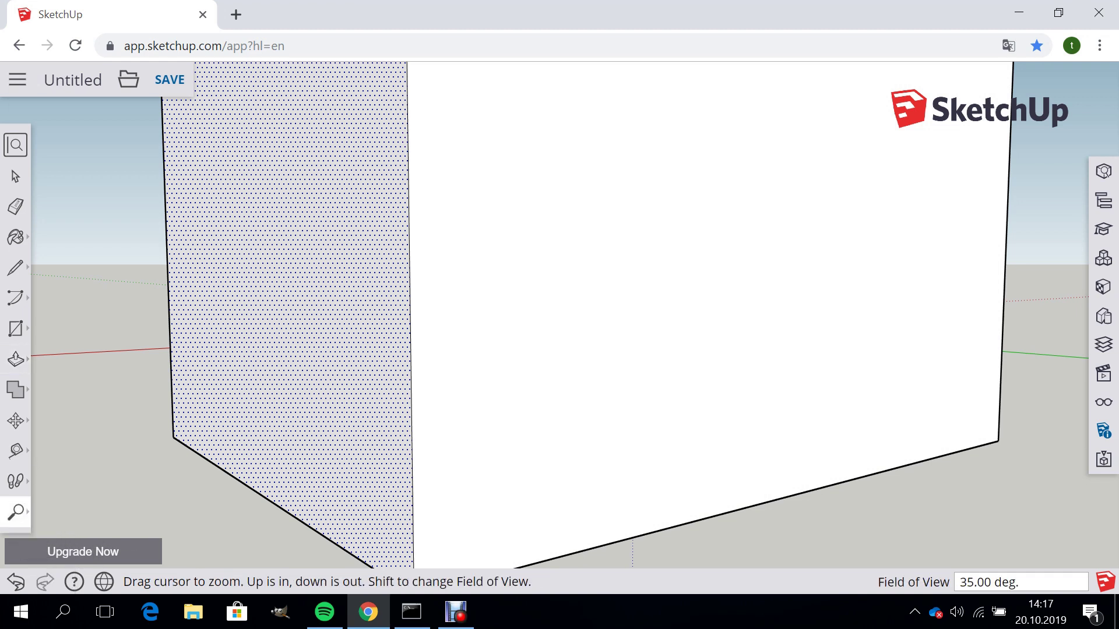
scroll(559, 315, "down", 3)
scroll(560, 315, "down", 2)
scroll(559, 315, "down", 1)
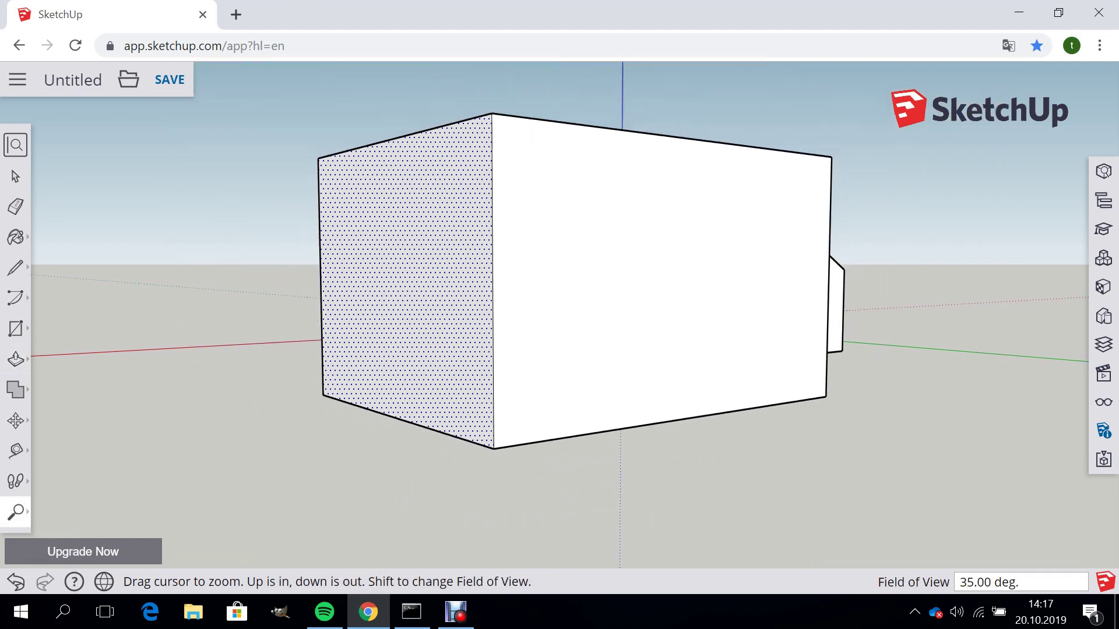
scroll(560, 315, "down", 1)
scroll(571, 291, "down", 1)
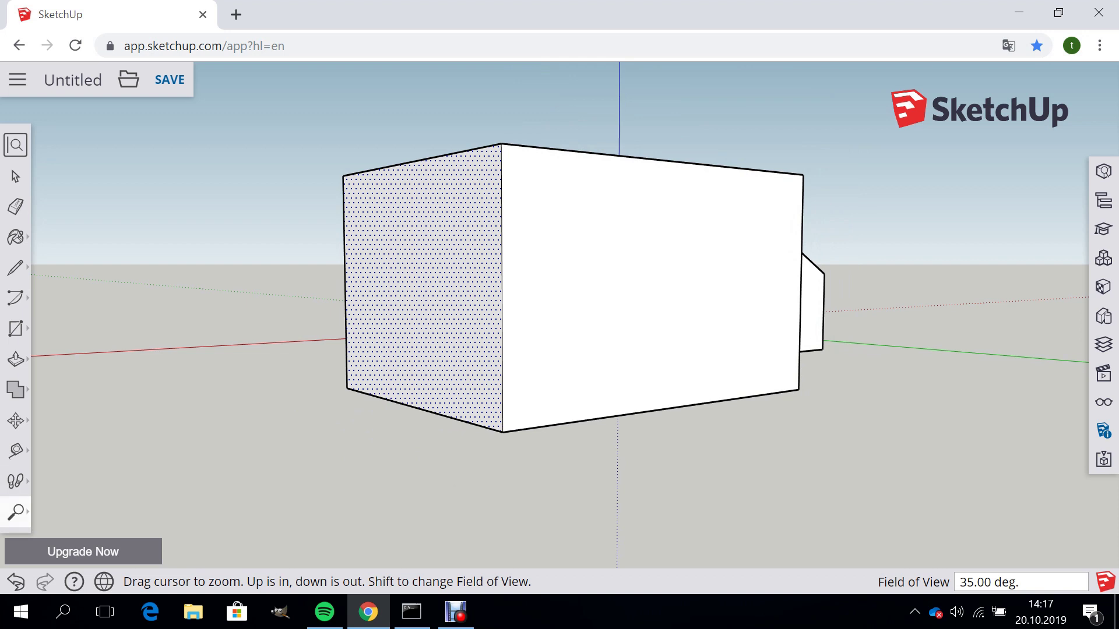
left_click(16, 512)
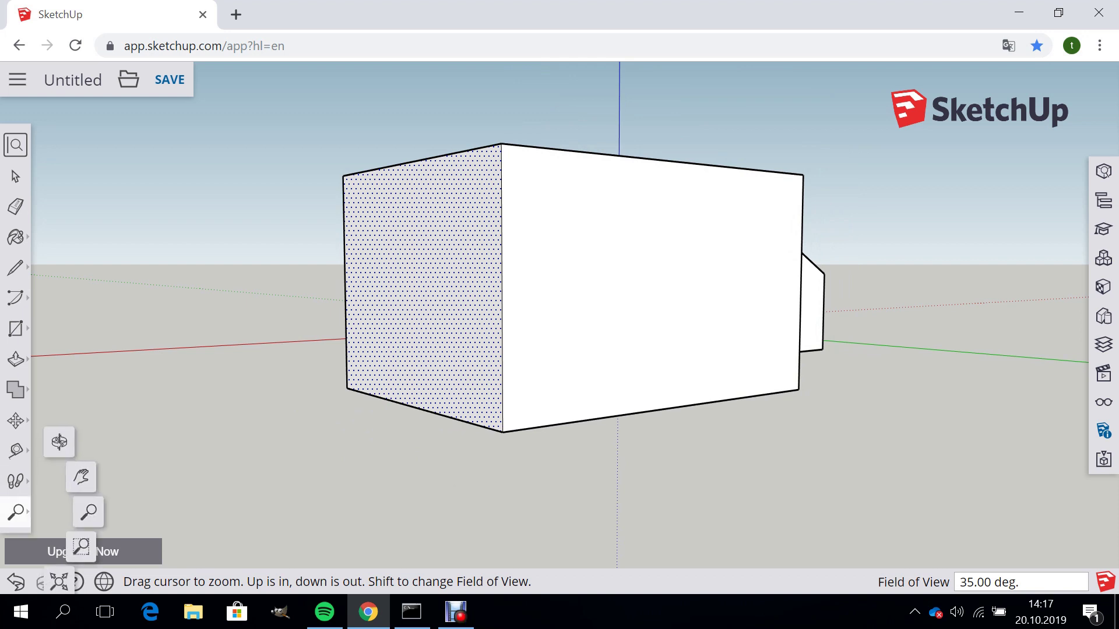
left_click(59, 443)
left_click_drag(559, 314, 524, 373)
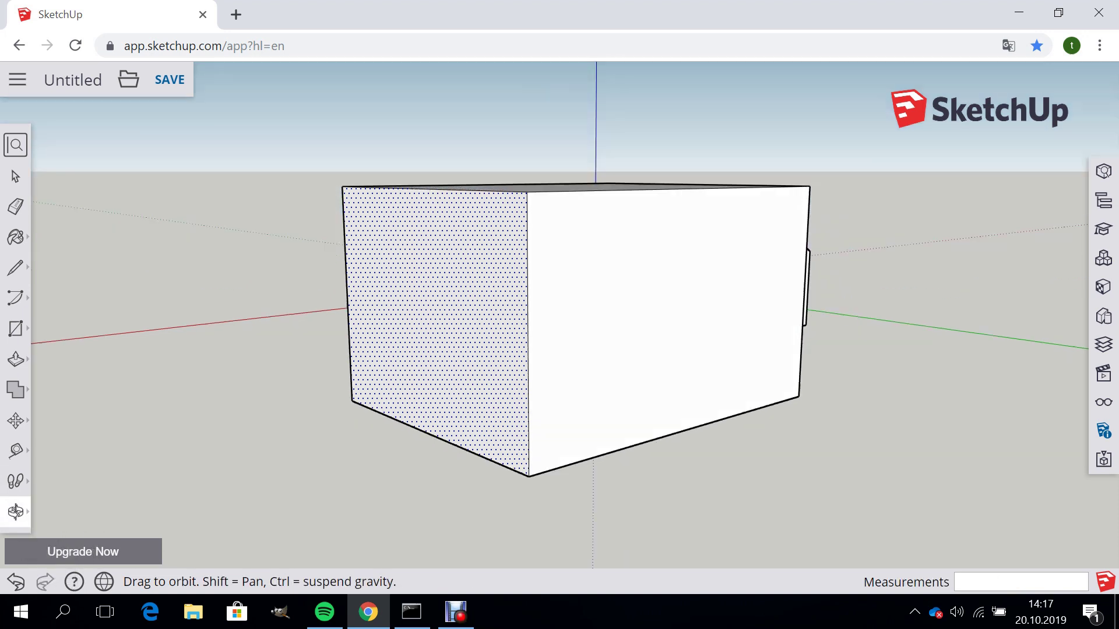
left_click_drag(559, 315, 588, 317)
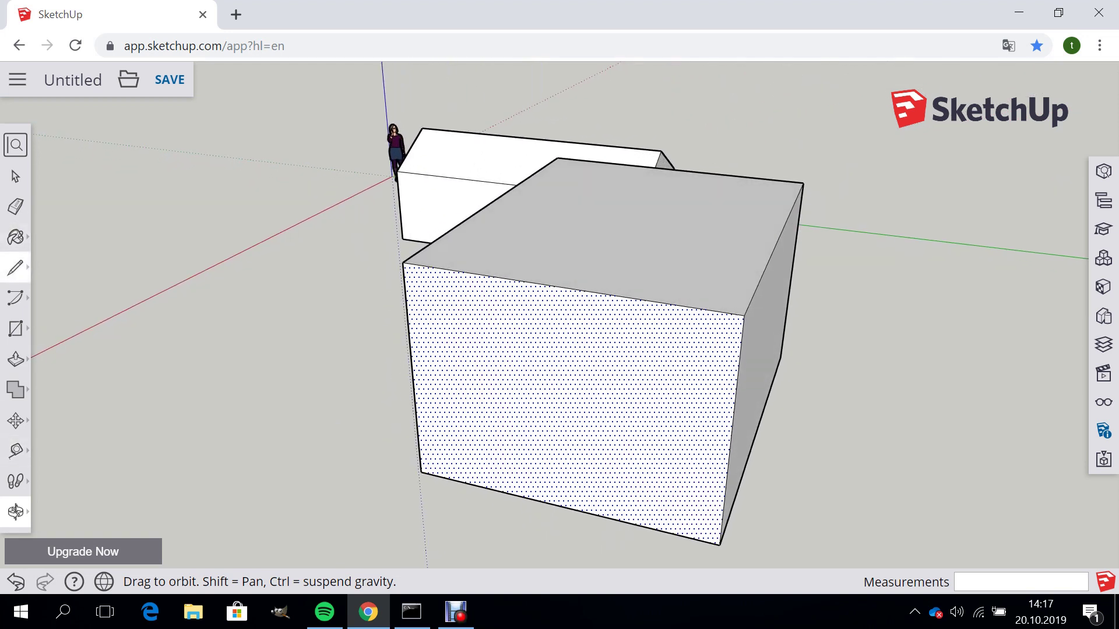
- Draw a 5.00 m line across the tall box's top between its front and back edge midpoints
left_click(16, 266)
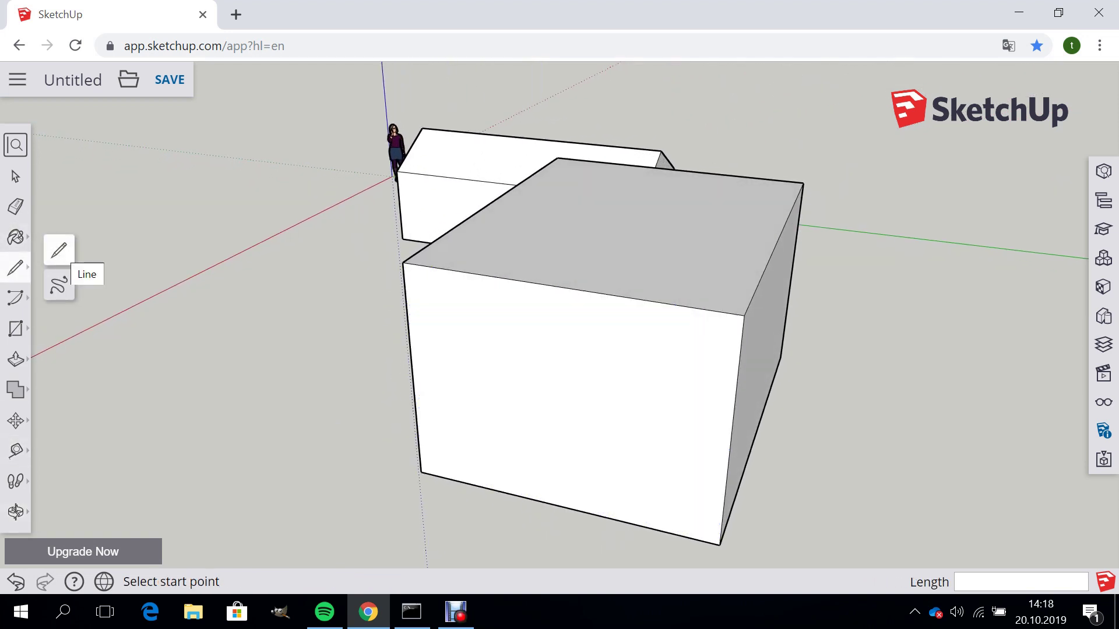
left_click(58, 249)
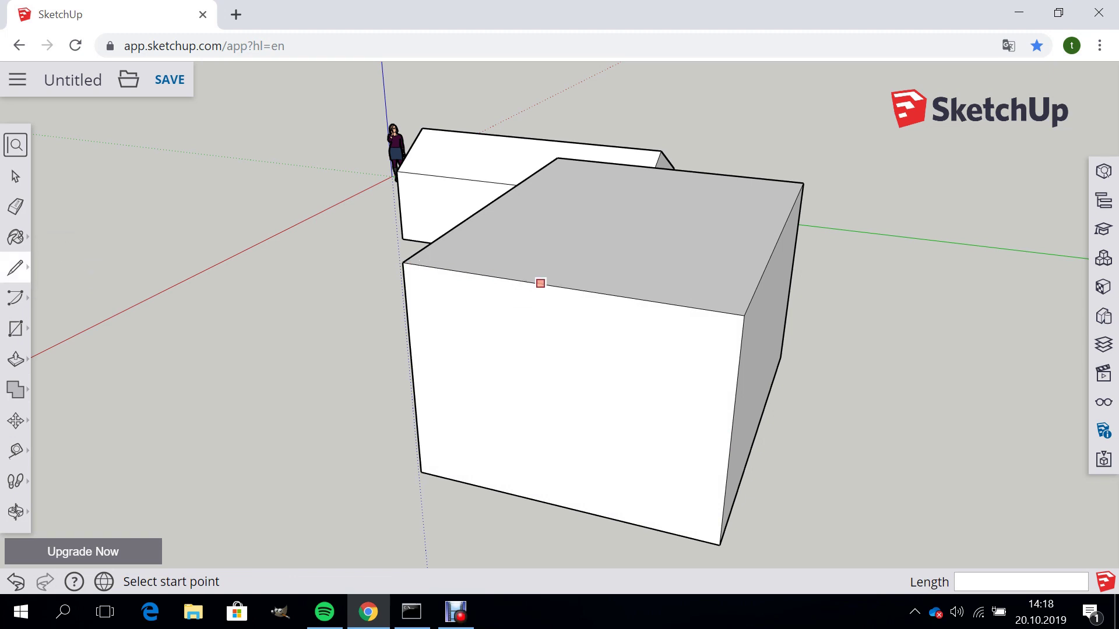
left_click(561, 287)
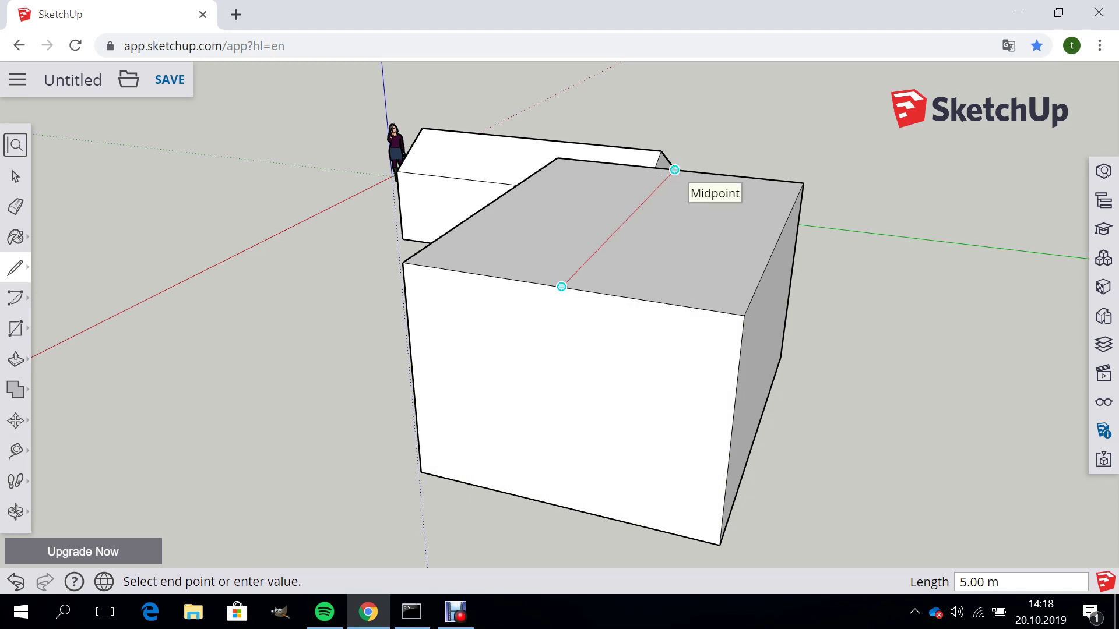
left_click(675, 169)
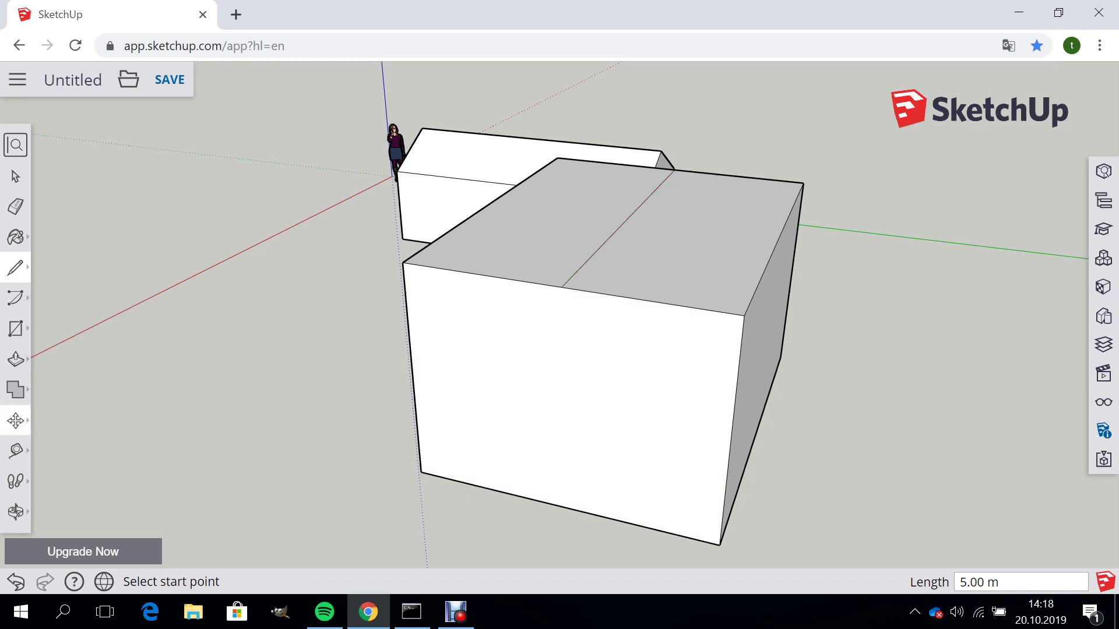
- Lift the second box's top middle edge 1.5 m with Move to form a gabled roof
left_click(16, 420)
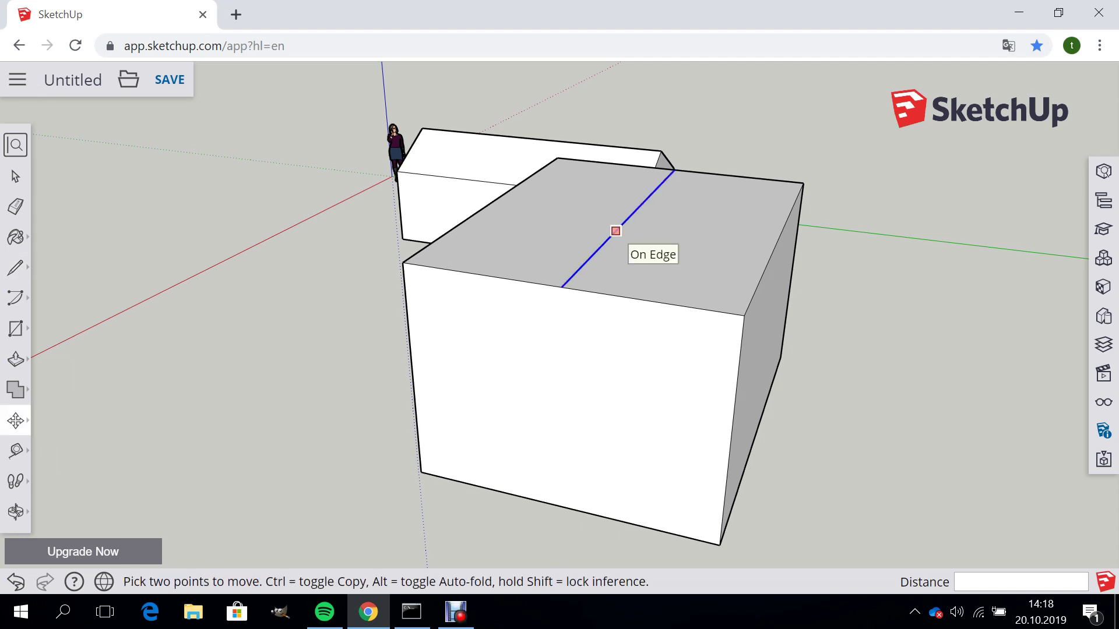
left_click(615, 231)
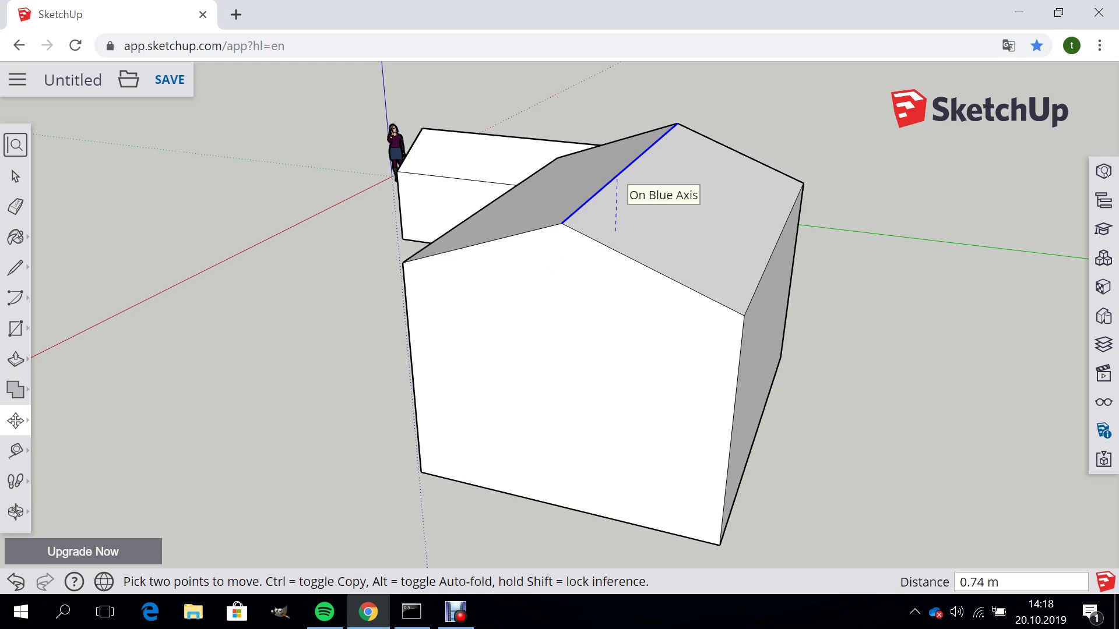
left_click(616, 178)
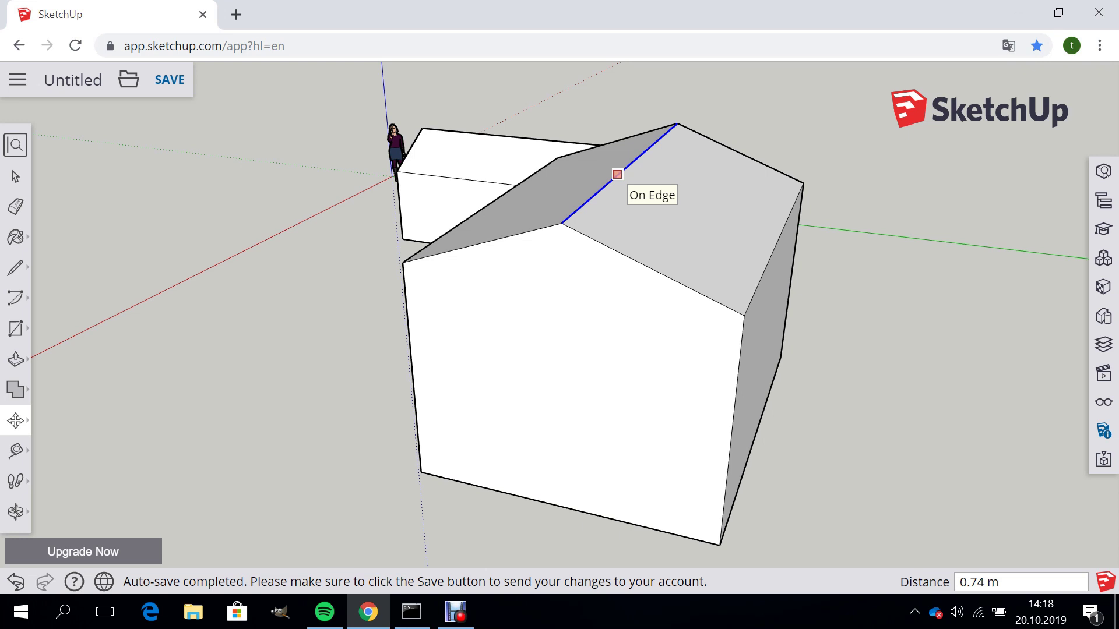
type("1.5")
key("Return")
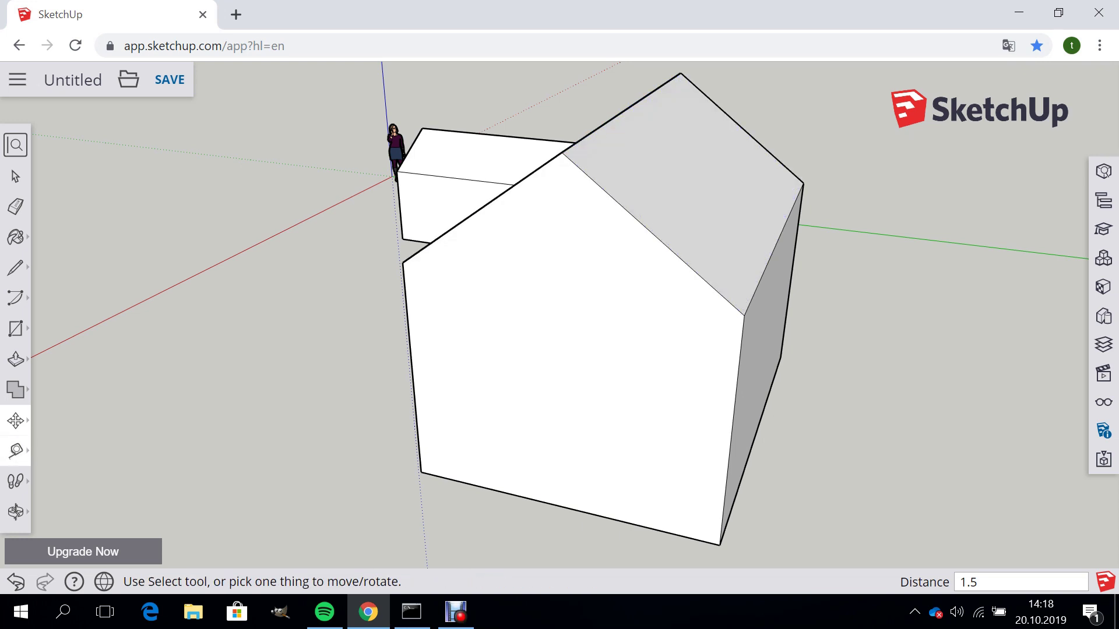
left_click(16, 512)
- Orbit to a low front view of both houses, facing the second house's gable end
left_click_drag(524, 379, 641, 321)
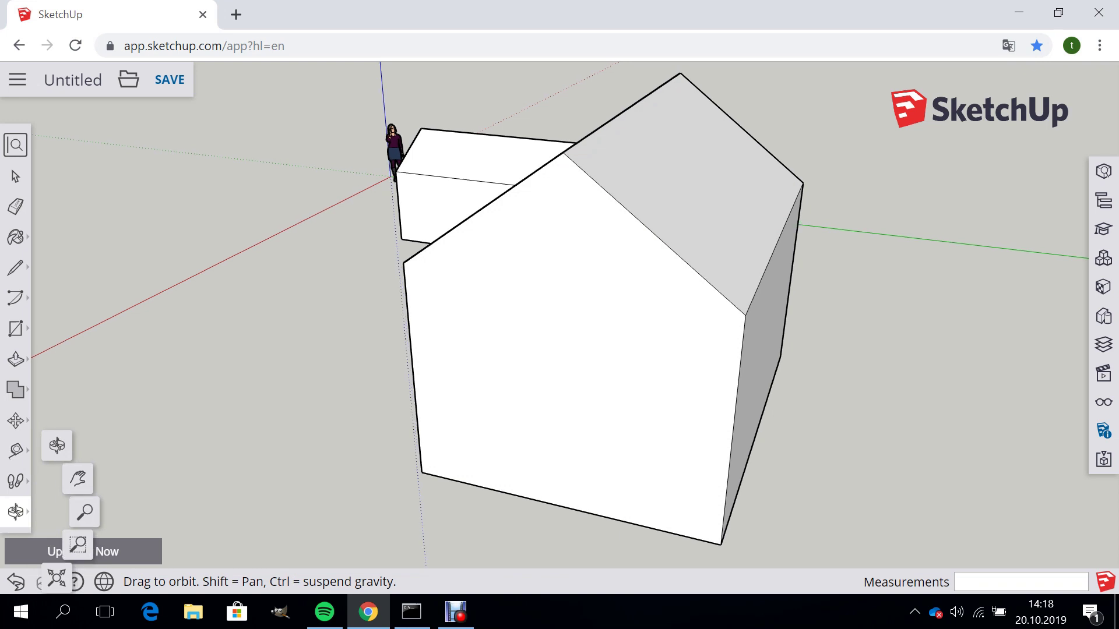
mouse_move(559, 349)
left_mouse_down()
mouse_move(583, 327)
mouse_move(562, 306)
mouse_move(542, 320)
left_mouse_up()
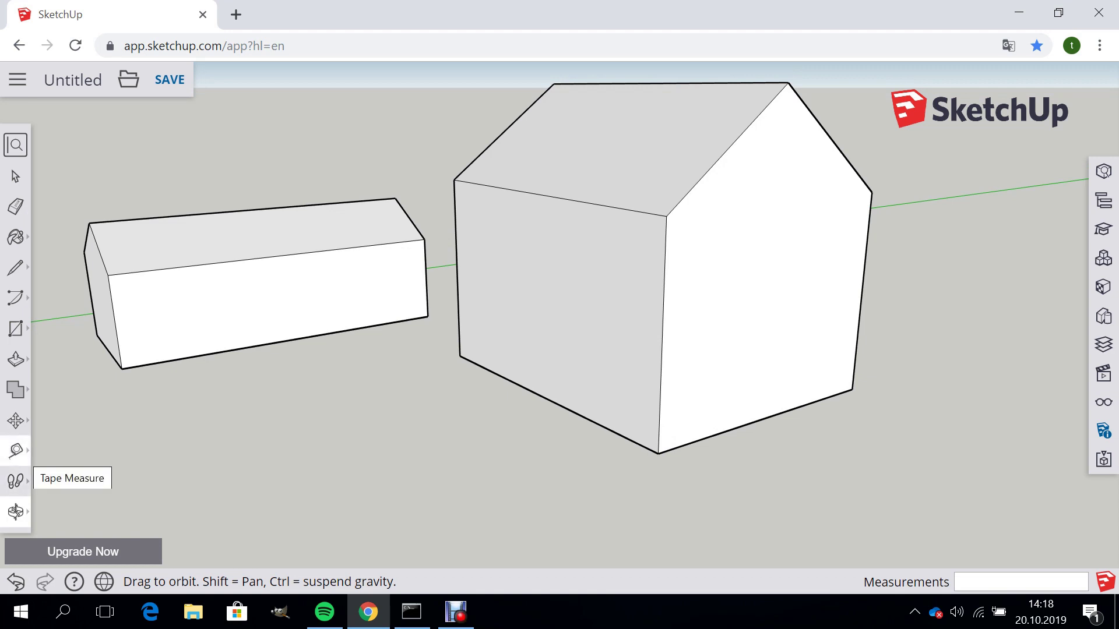
left_click(16, 451)
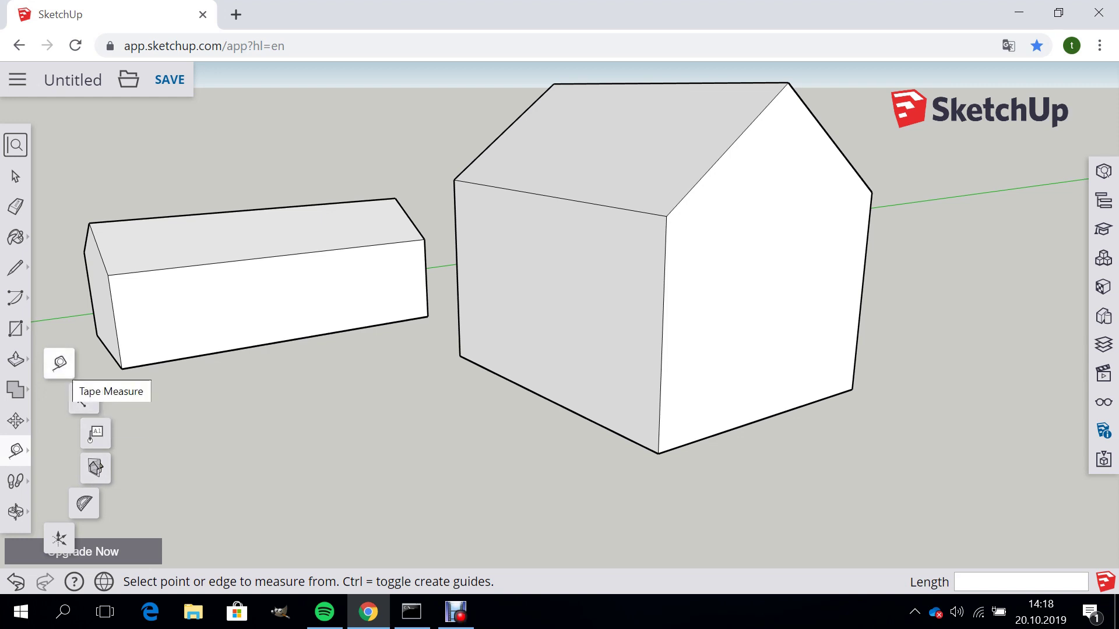
- Dimension the second house corner to corner: 5.00 m depth, 4.00 m front width, 3.00 m wall height
left_click(84, 398)
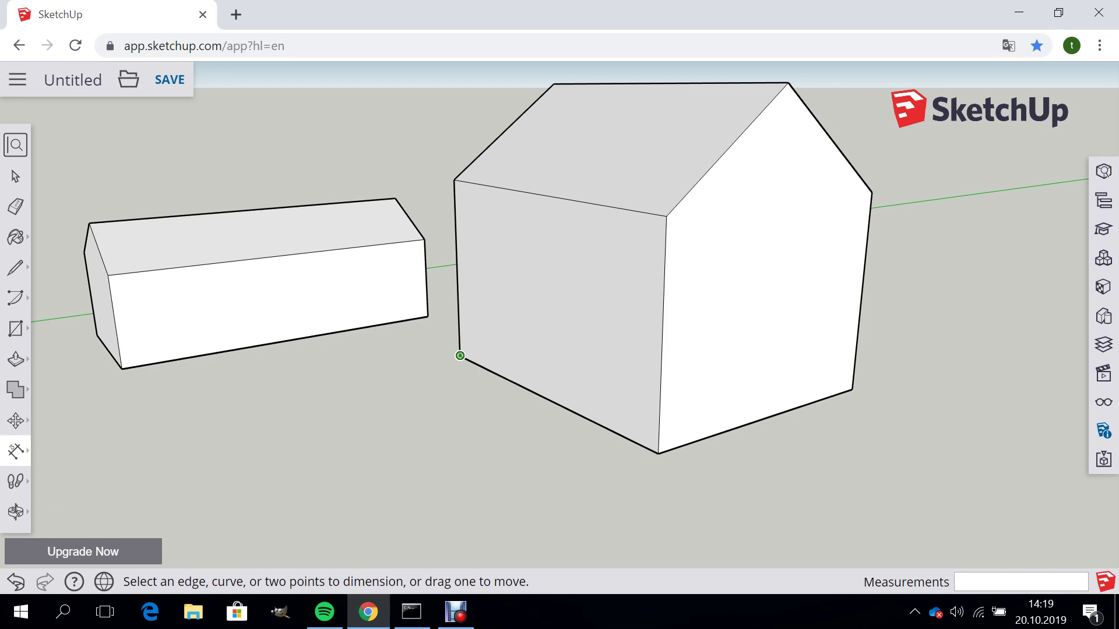
left_click(460, 355)
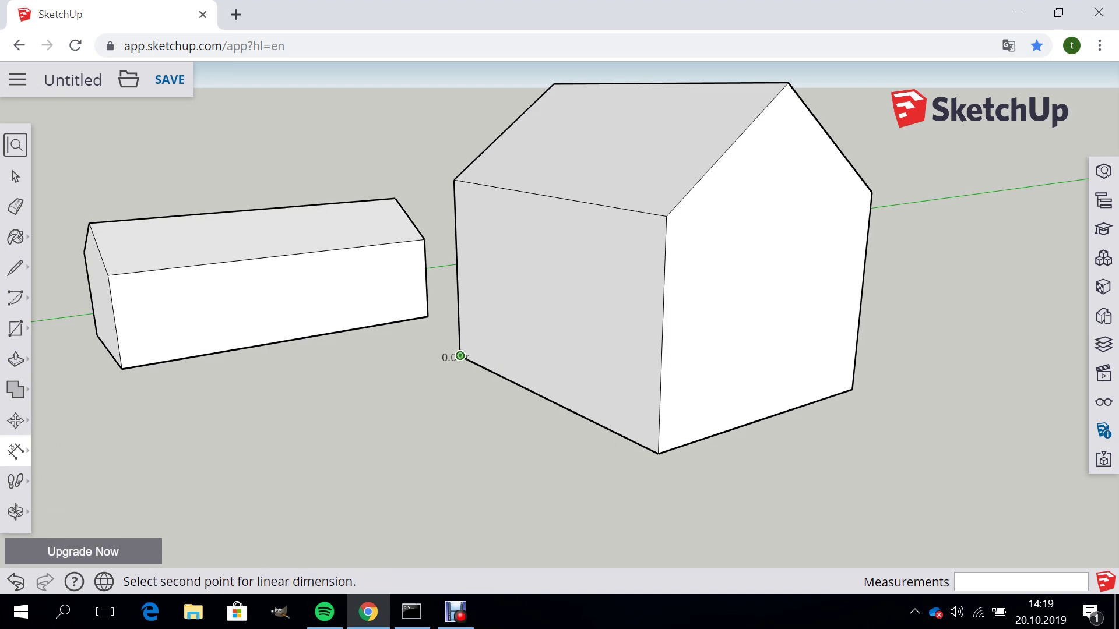
left_click(658, 453)
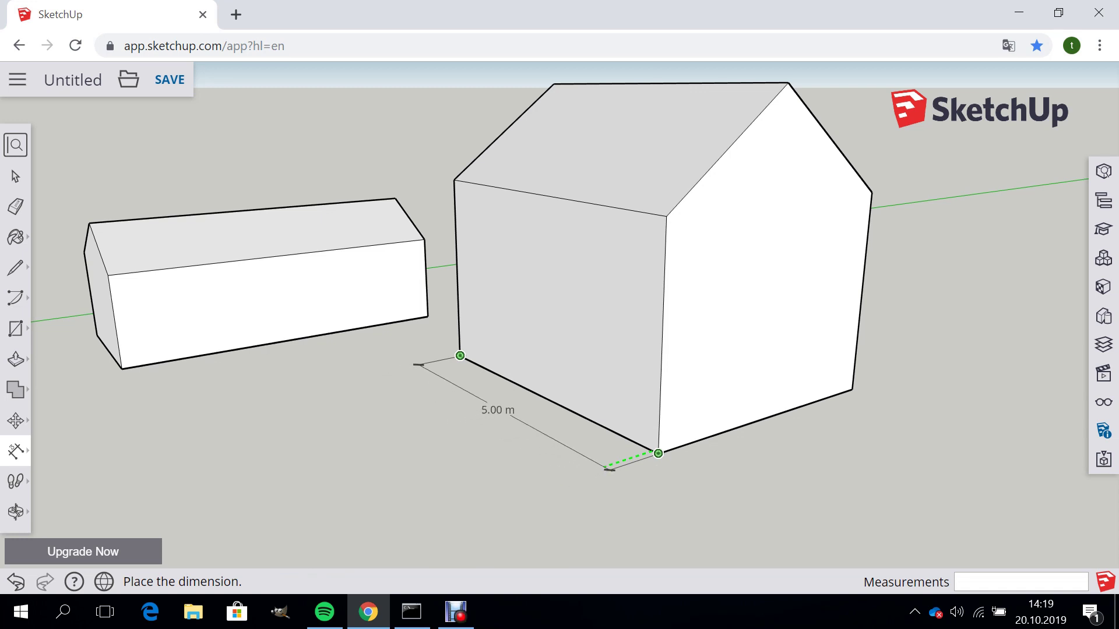
left_click(610, 470)
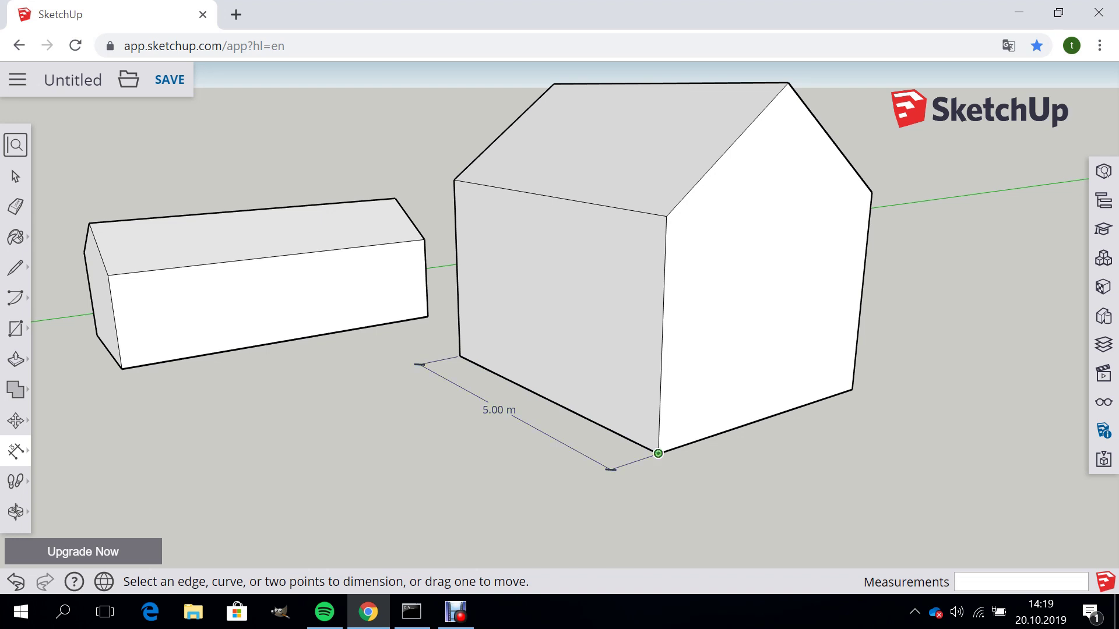
left_click(658, 454)
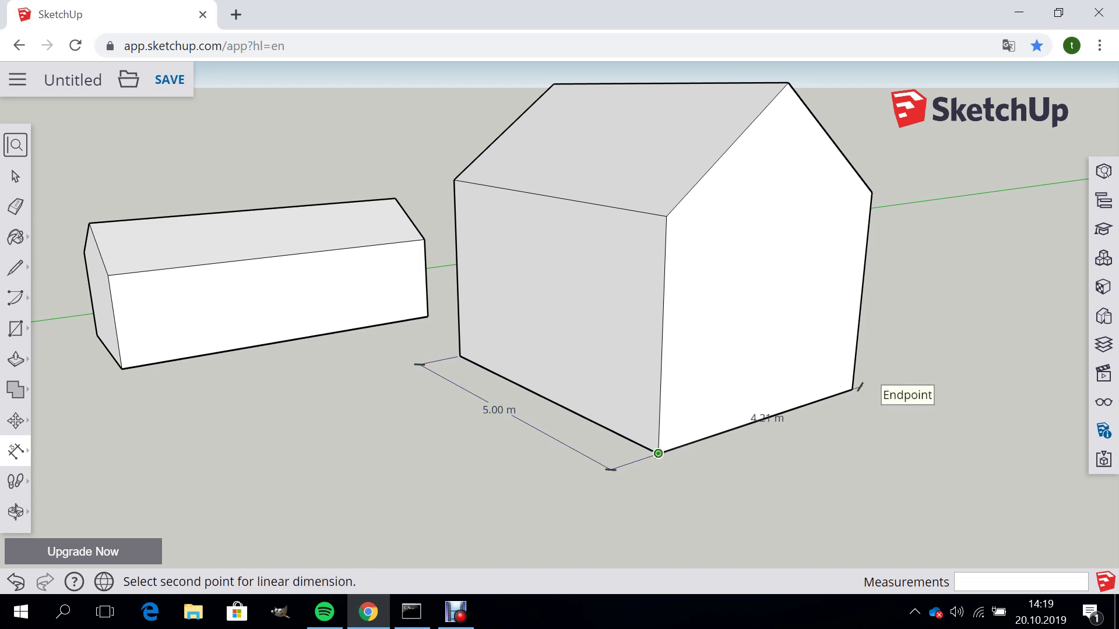
left_click(852, 388)
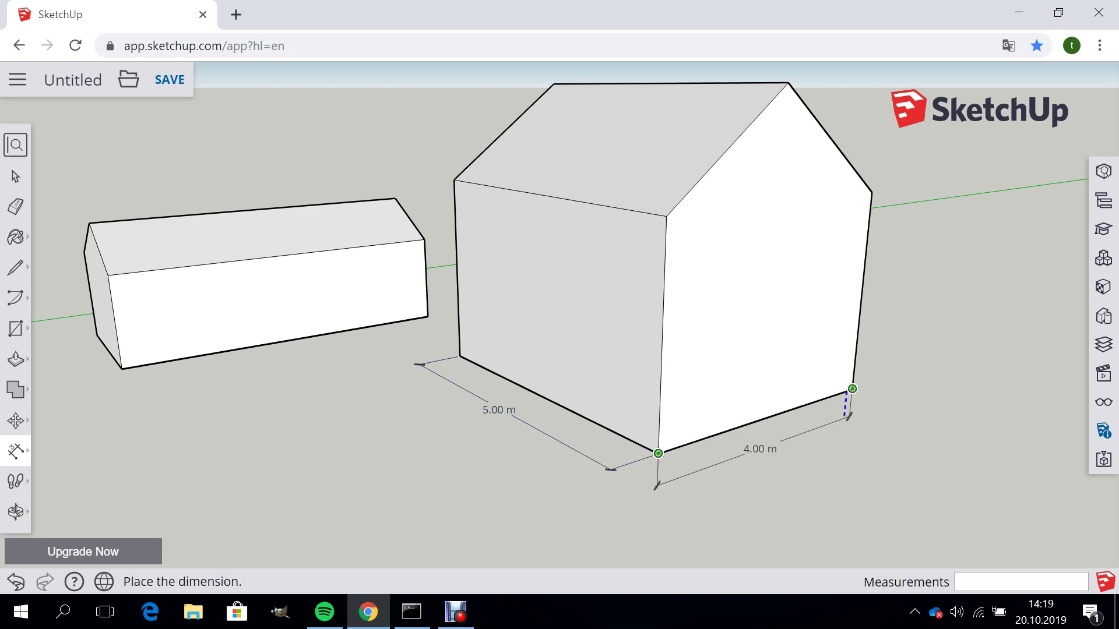
left_click(798, 434)
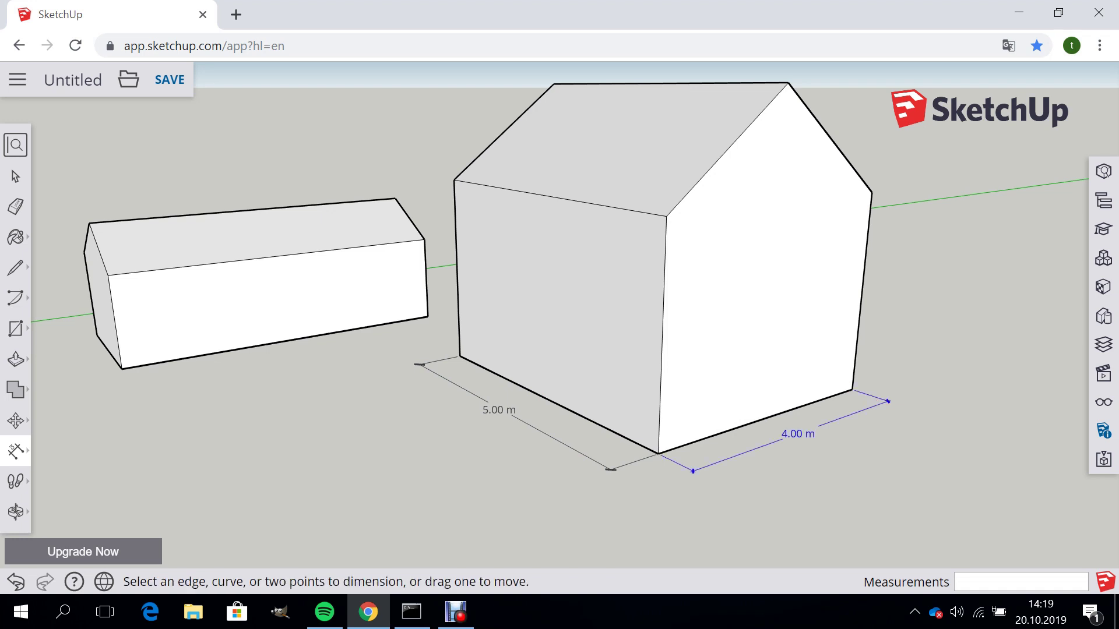
left_click(852, 389)
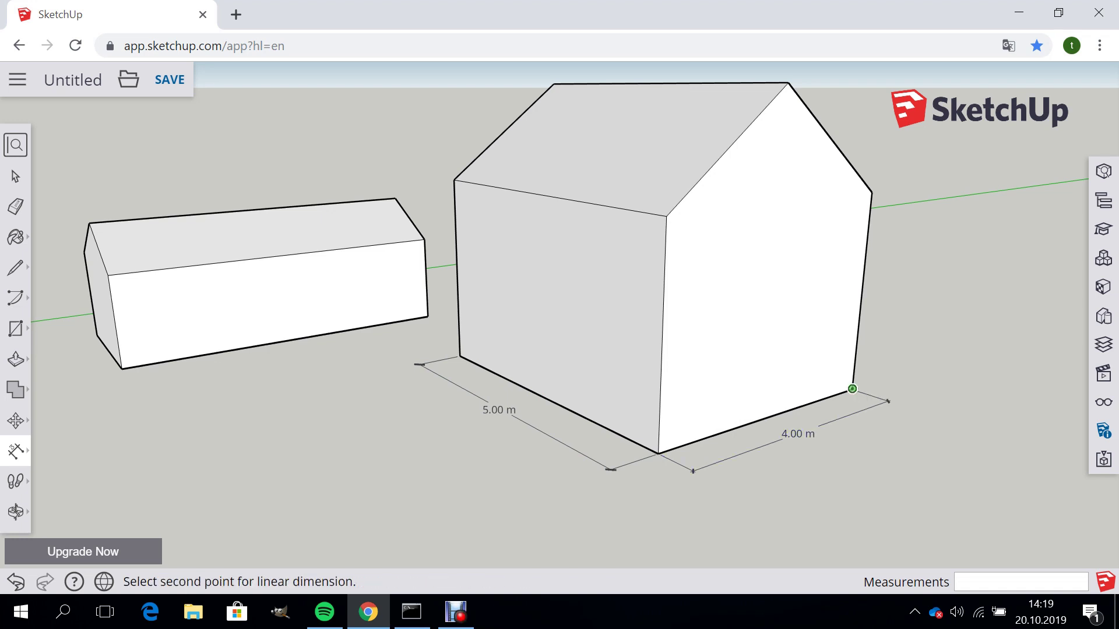
left_click(872, 191)
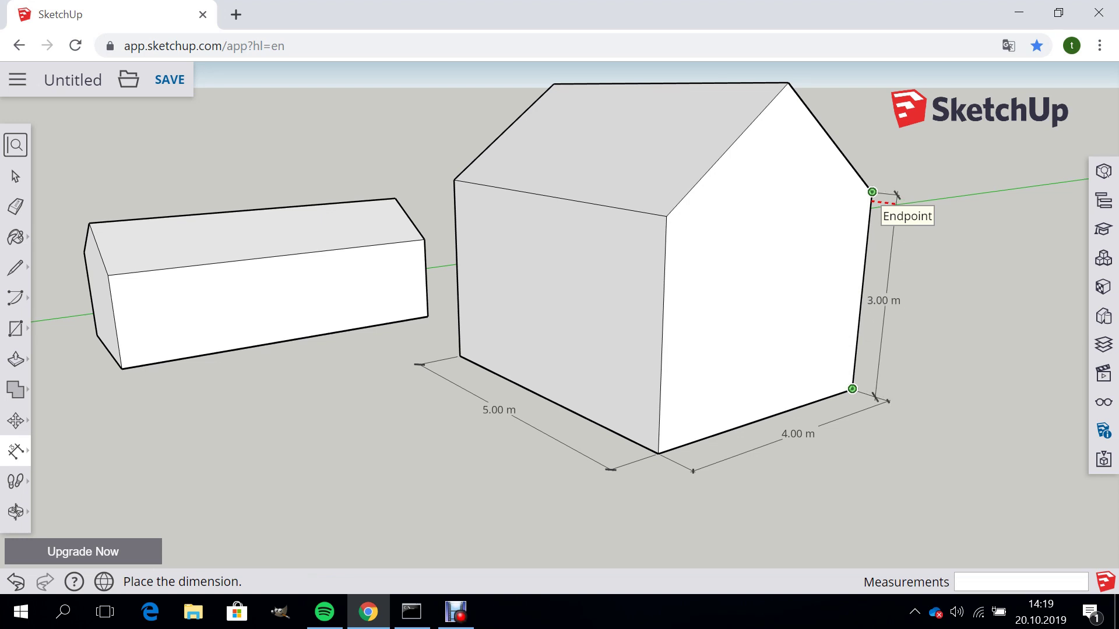
left_click(902, 204)
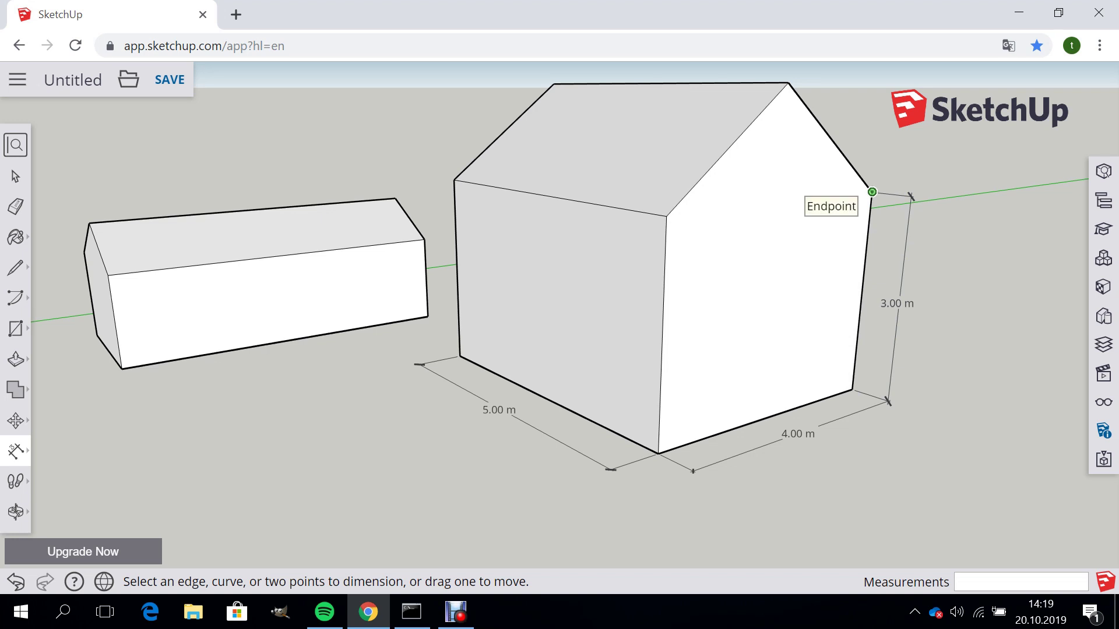
left_click(872, 192)
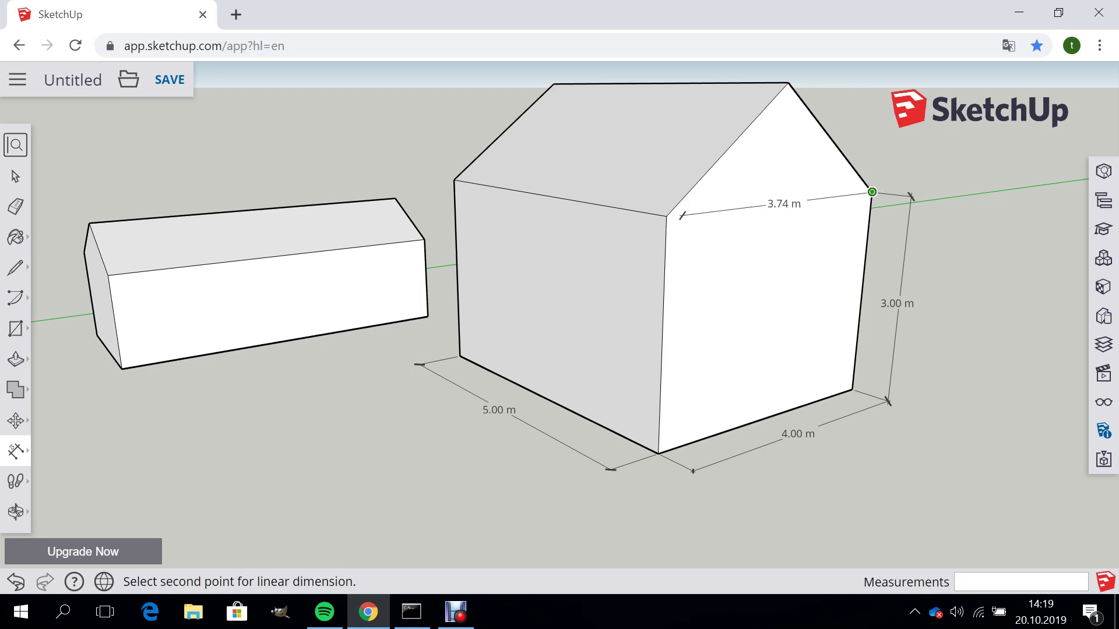
- Add a 4.00 m eave-to-eave dimension and a 4.50 m apex-to-front-edge ridge height
left_click(666, 216)
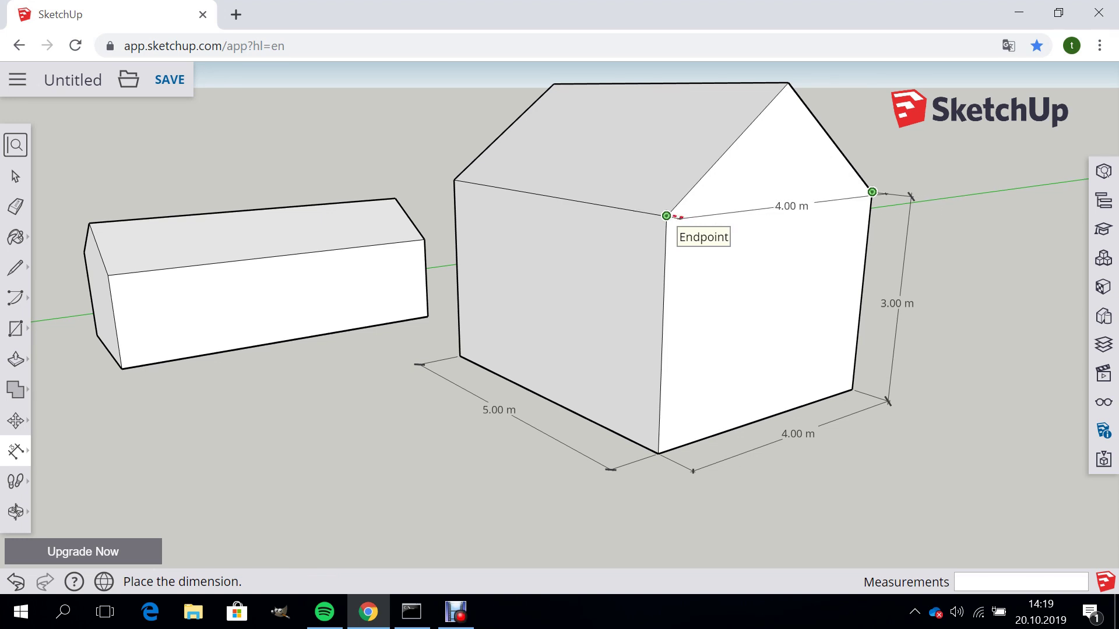
left_click(675, 217)
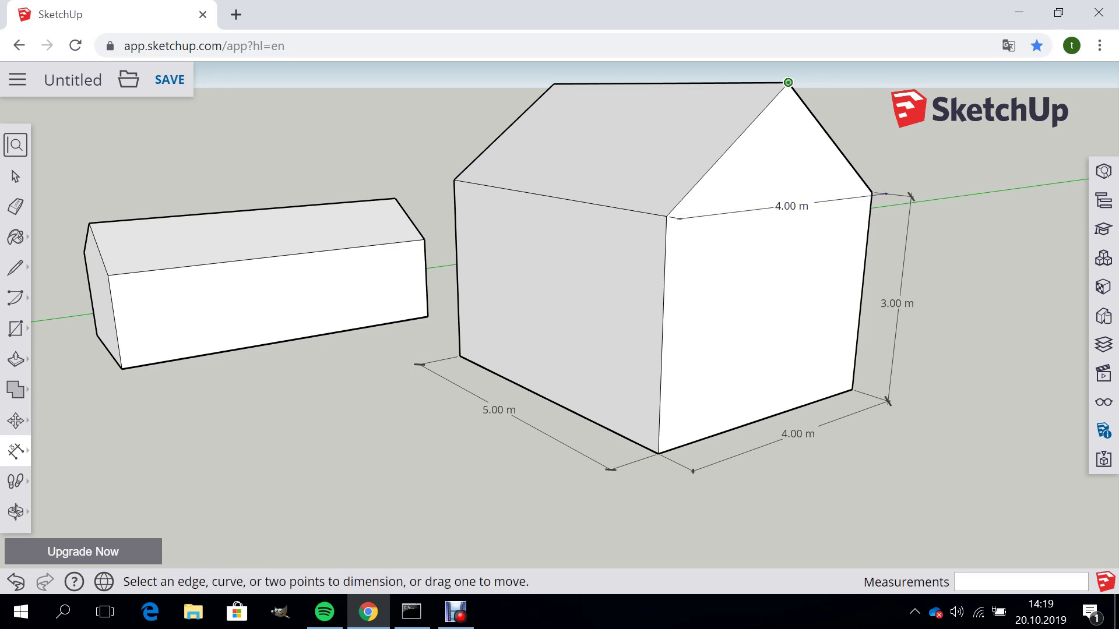
left_click(788, 82)
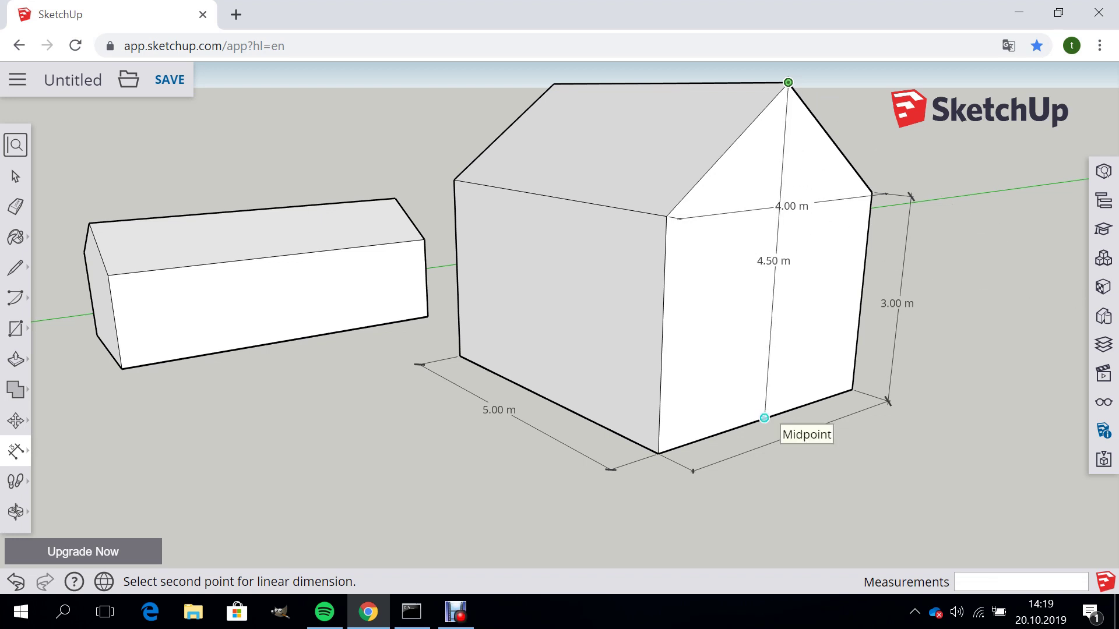
left_click(764, 418)
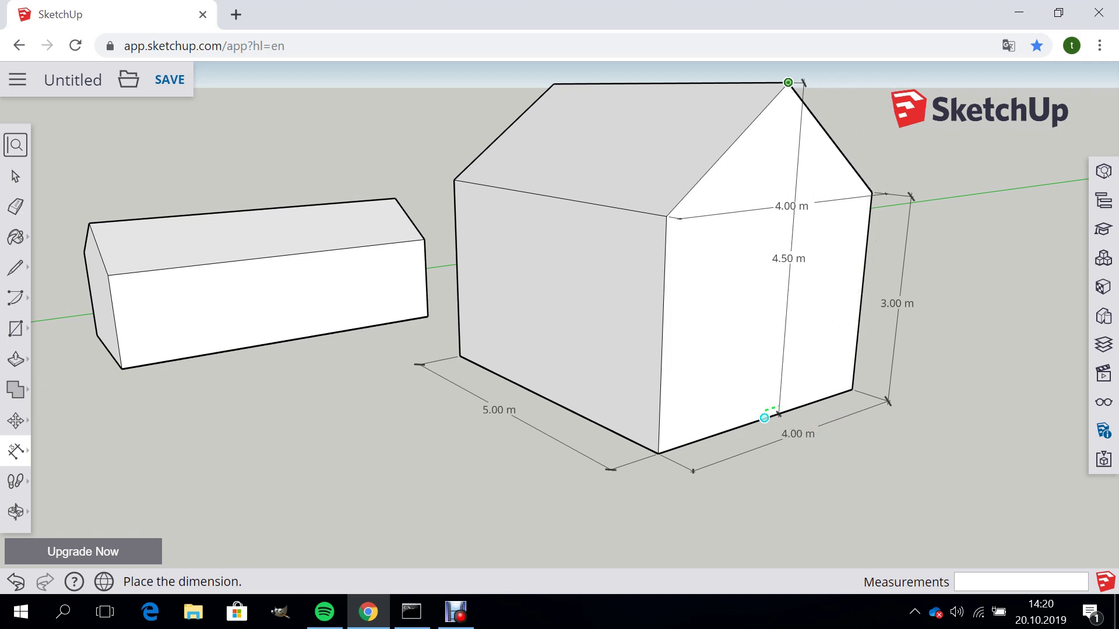
left_click(764, 417)
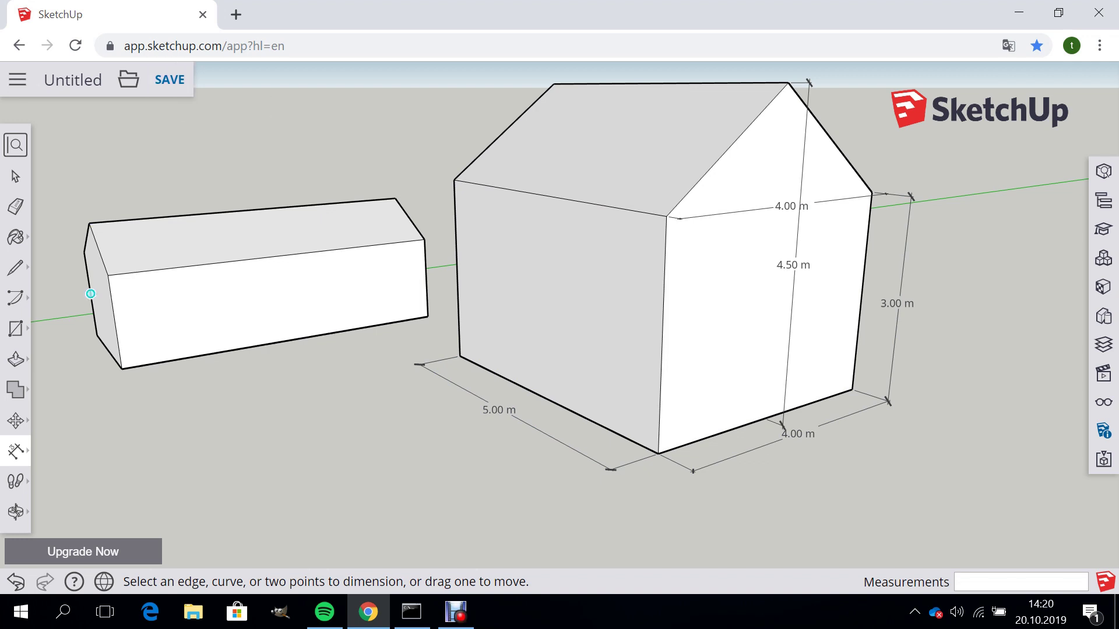
- Bring Debut Professional to the front and stop the screen recording
key("alt+Tab")
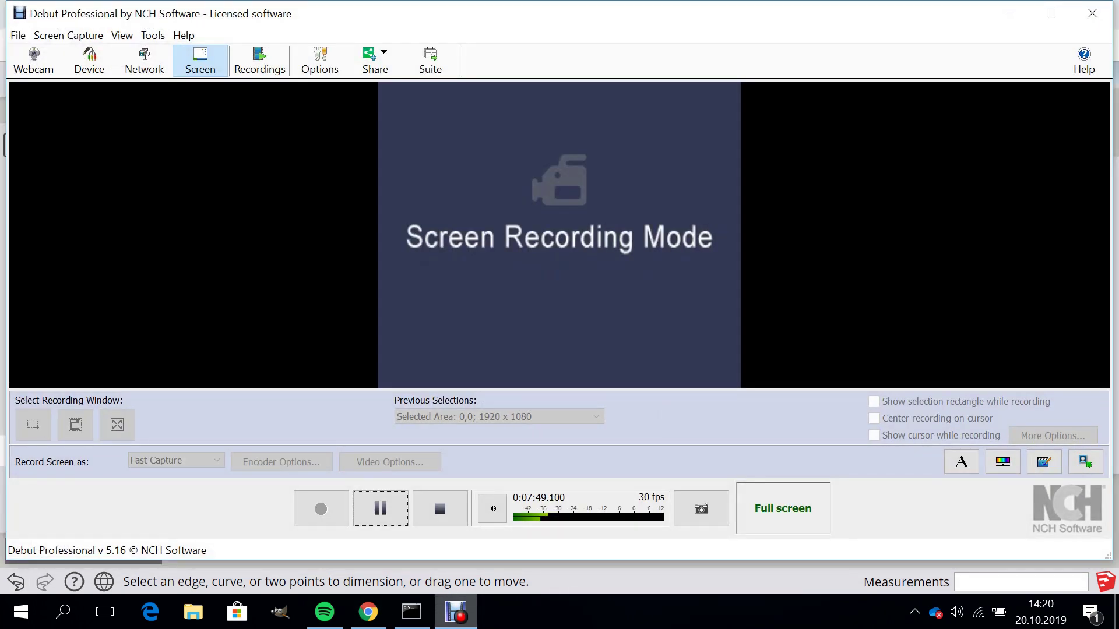
left_click(440, 508)
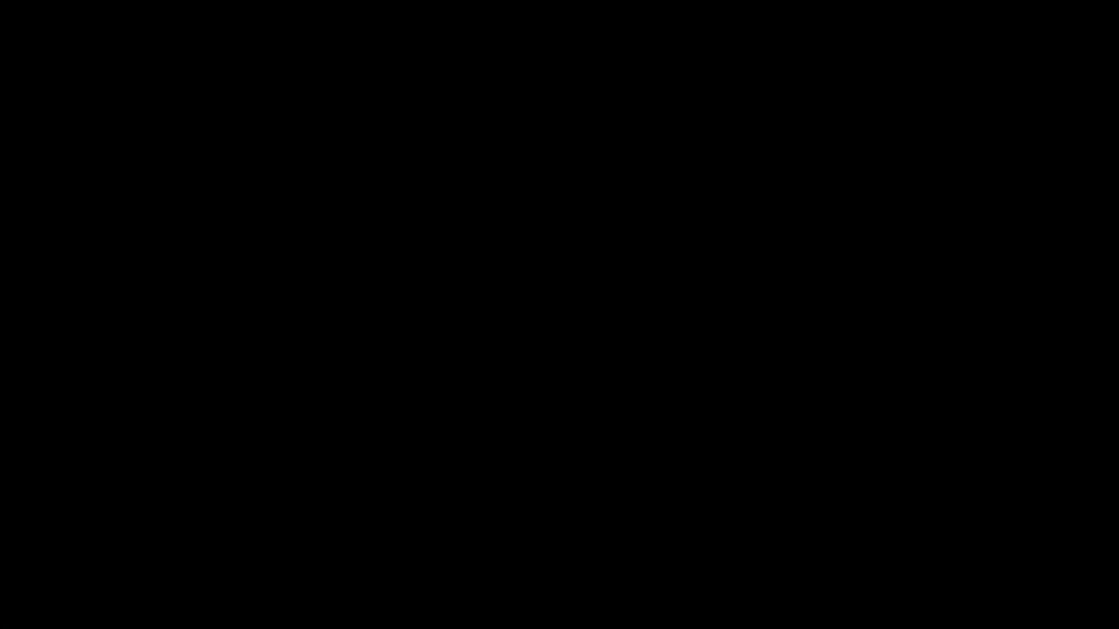